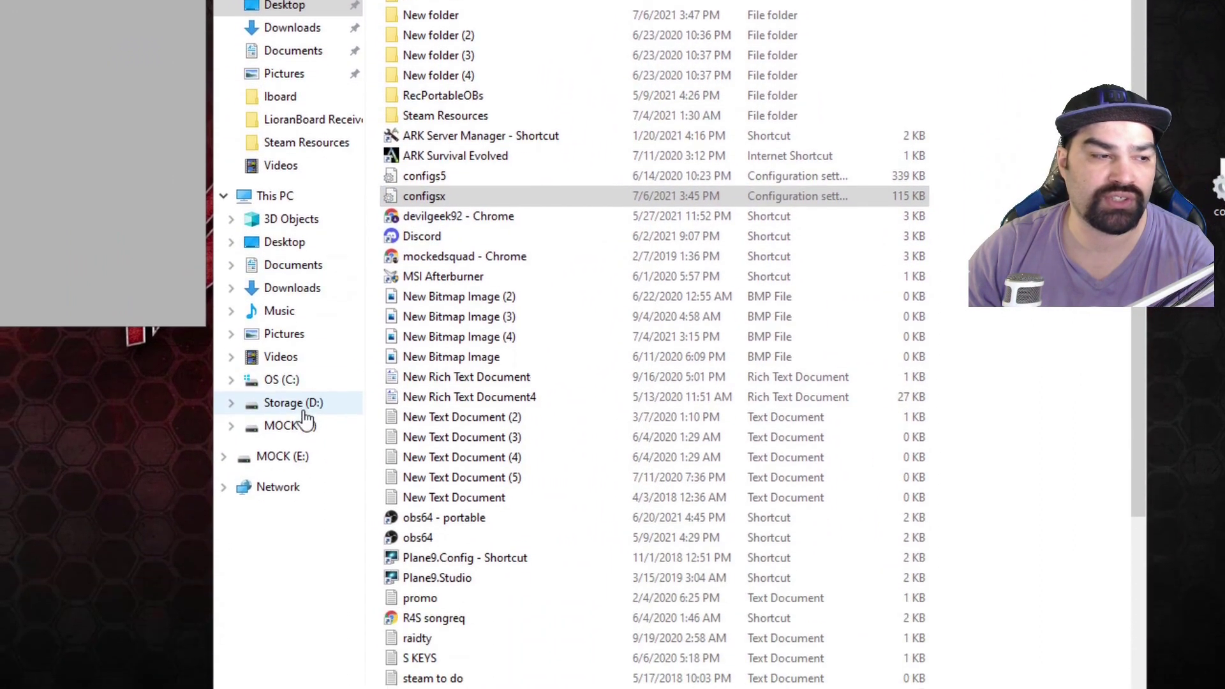
- Copy the configsx file from the desktop into D:\lboard\LioranBoard Receiver(PC)
click(259, 562)
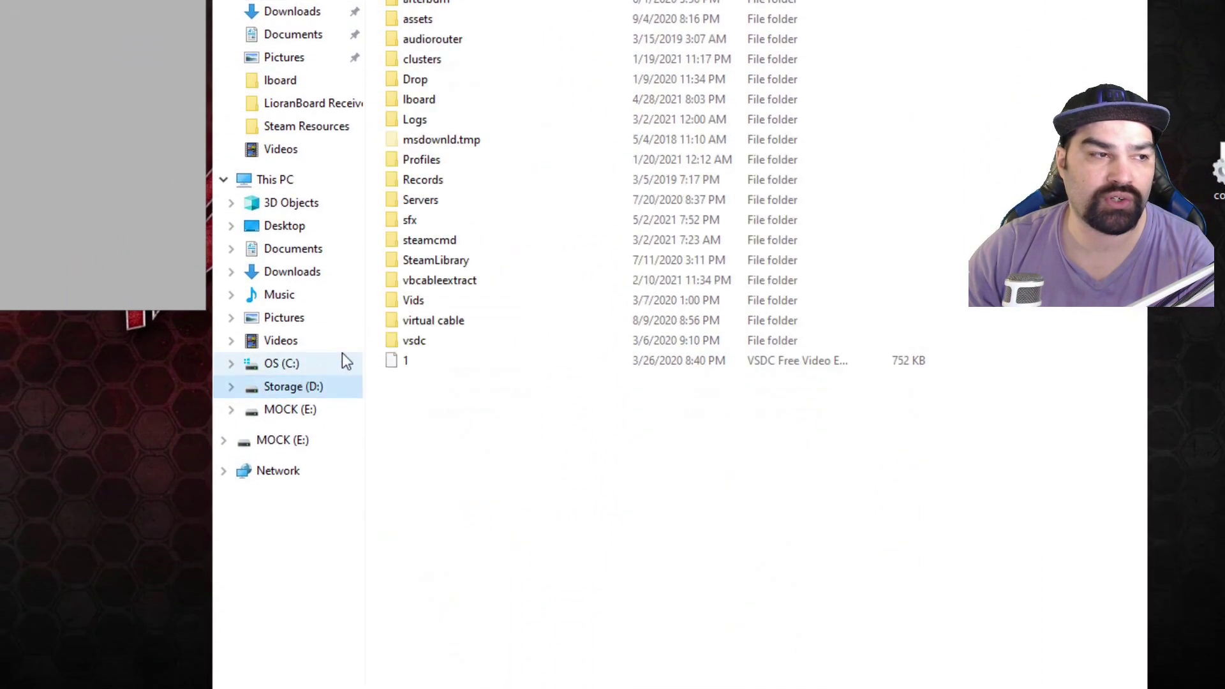
double_click(466, 297)
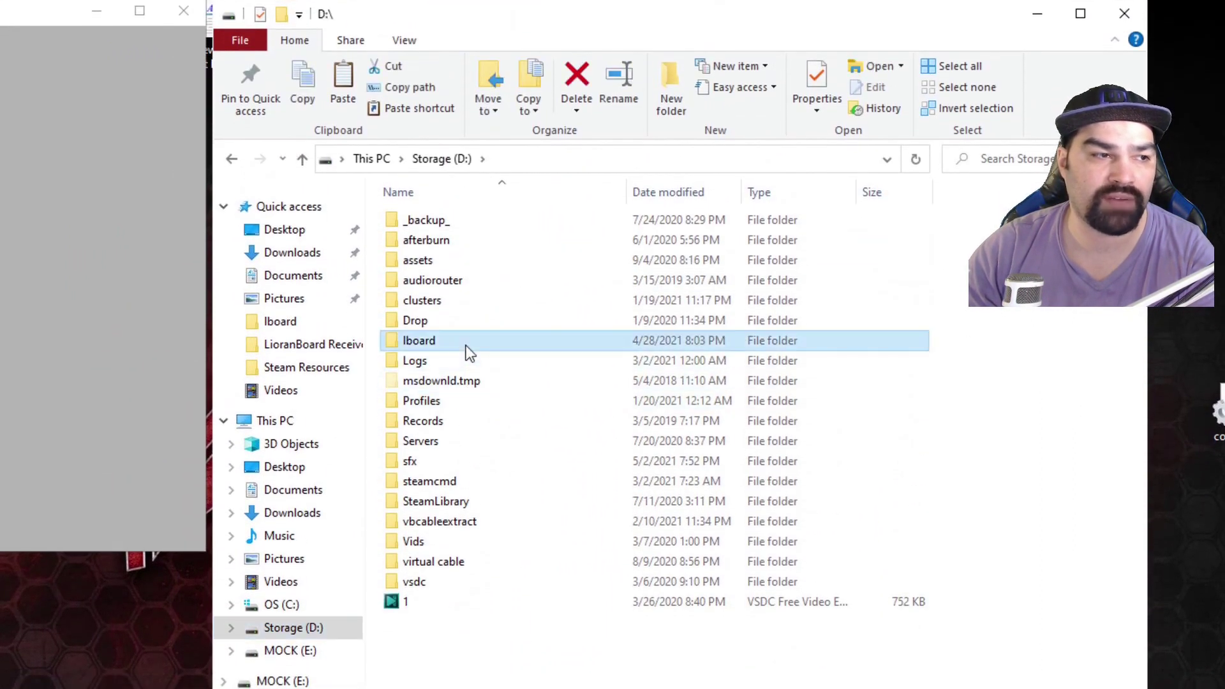
double_click(517, 264)
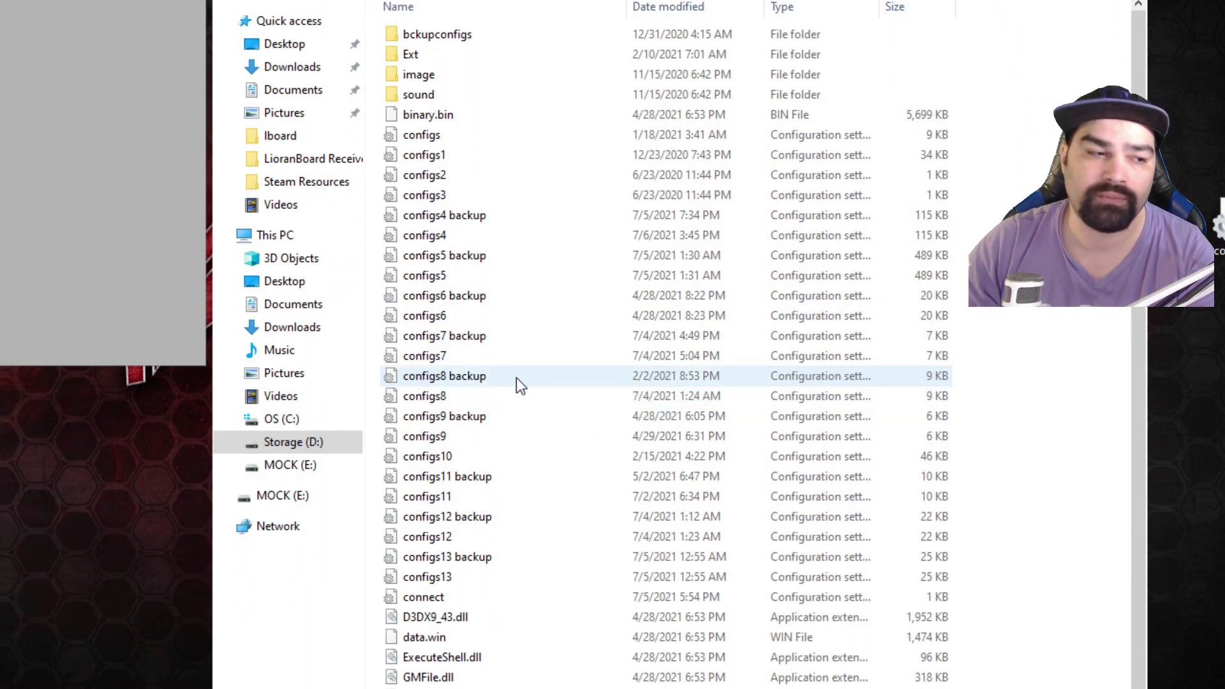
click(436, 433)
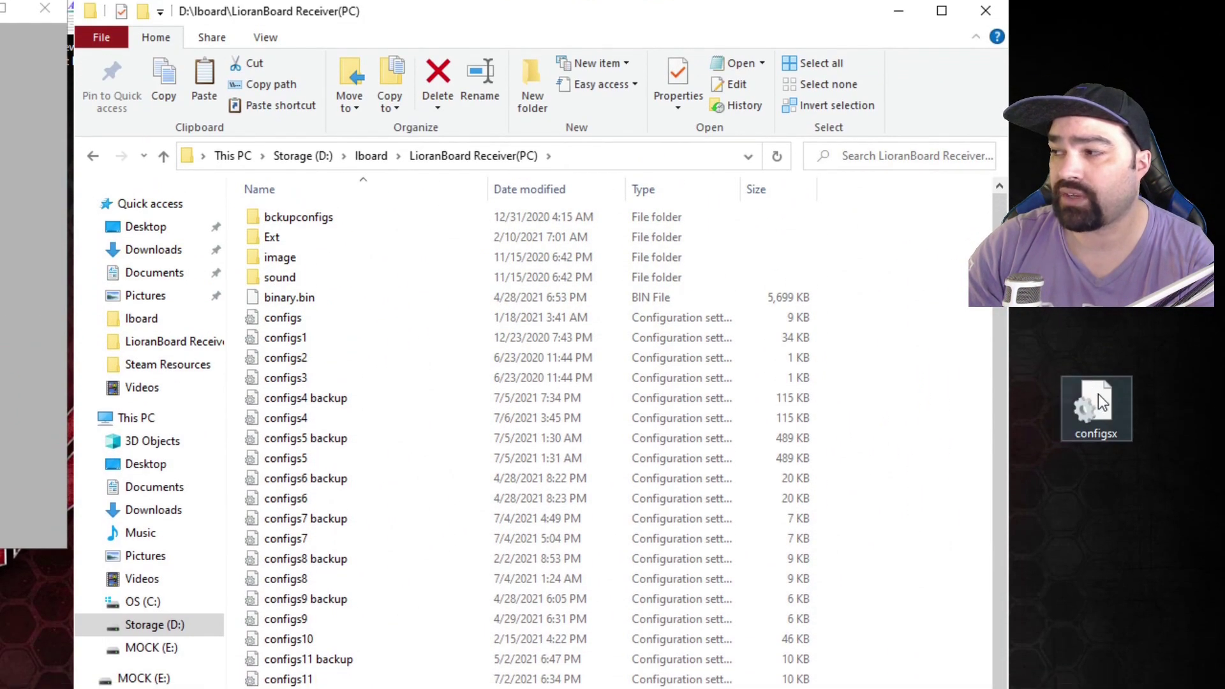
drag(1095, 399, 914, 419)
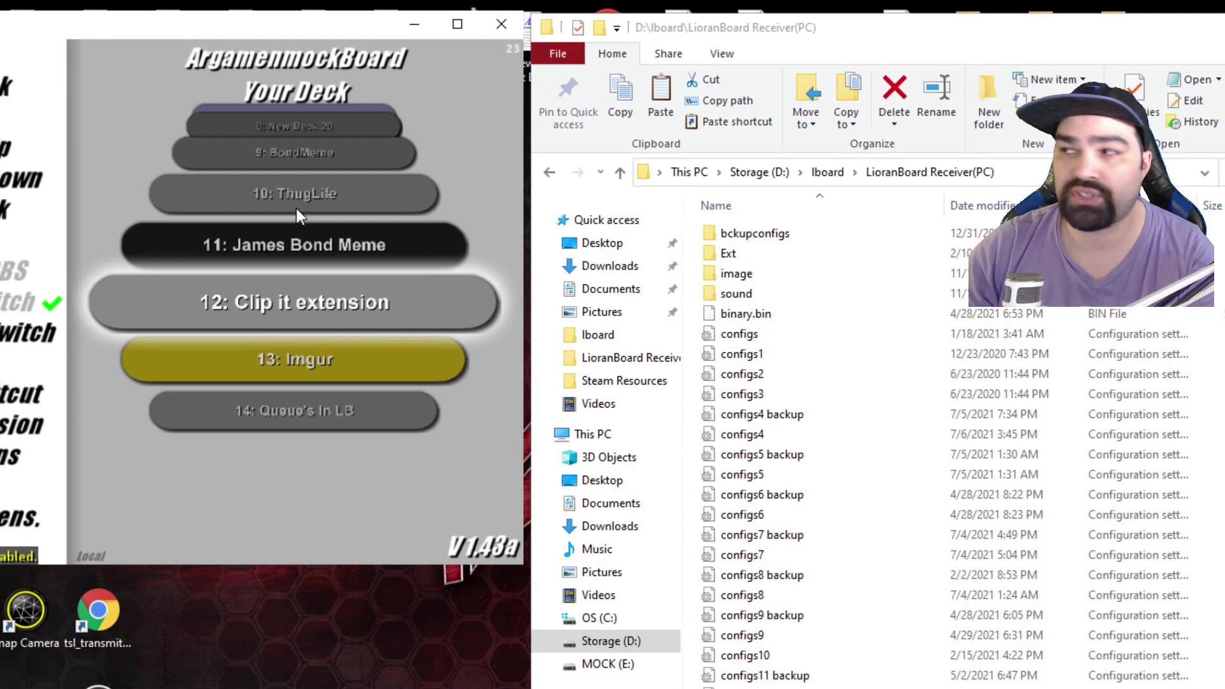
- Switch to LioranBoard Receiver and open deck 5, the queue deck, for editing
scroll(312, 192, down, 2)
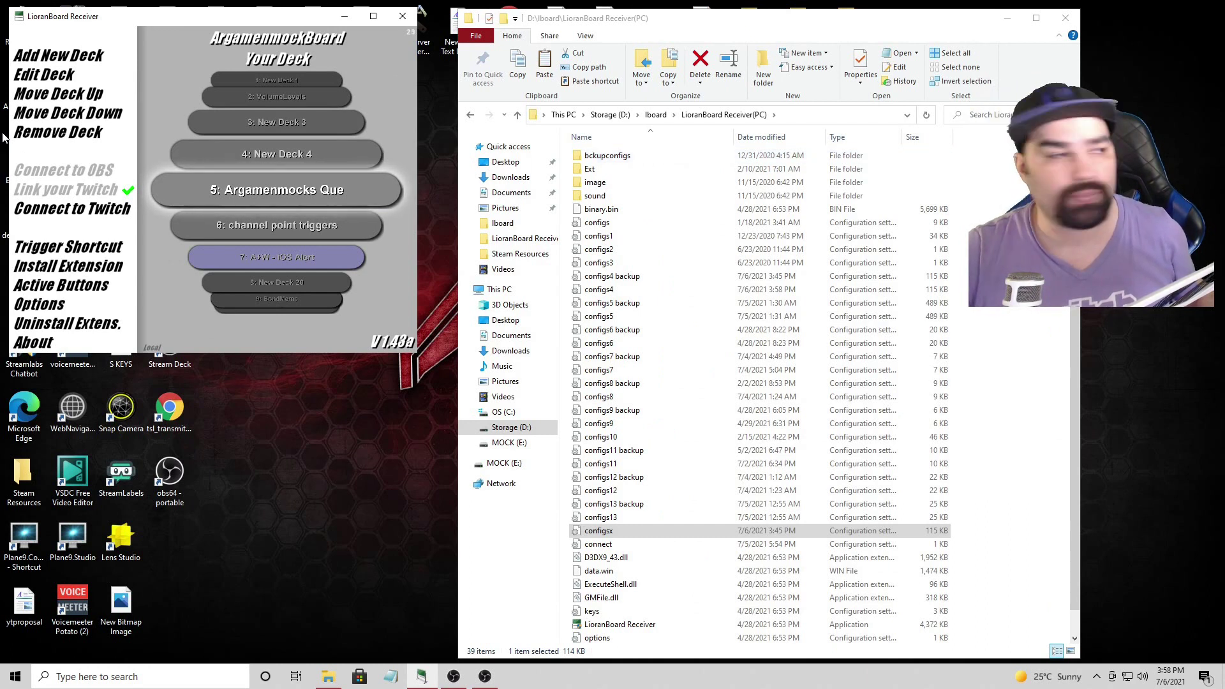
scroll(252, 200, up, 1)
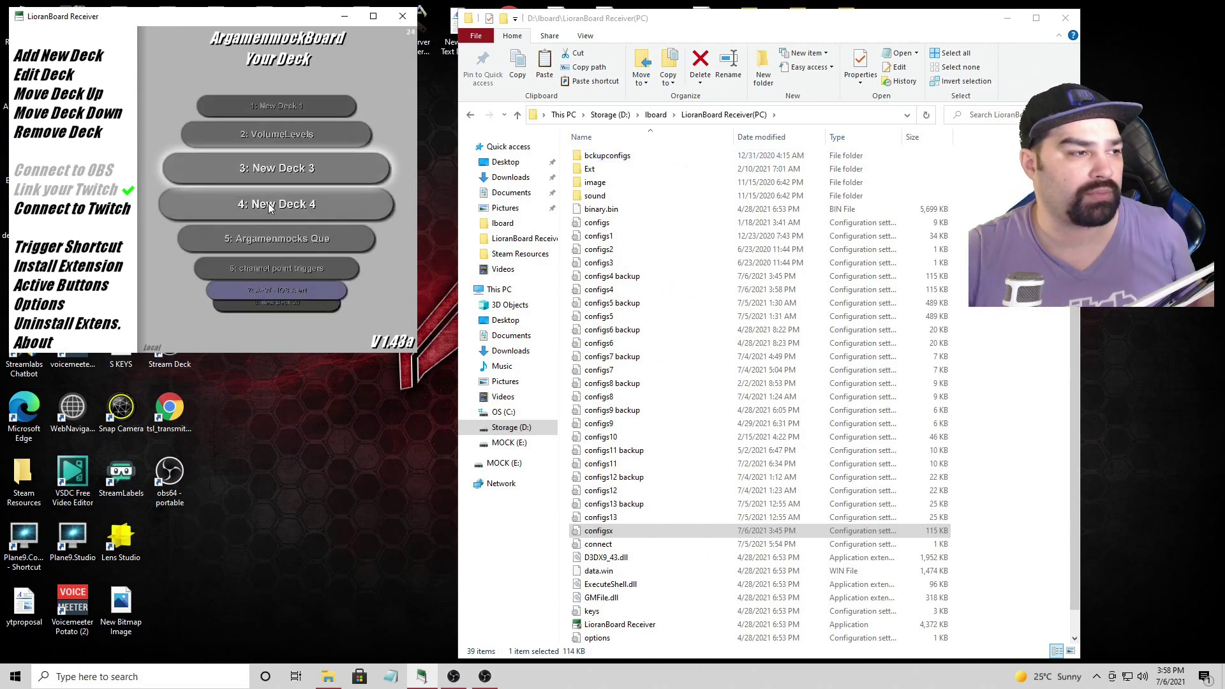
scroll(274, 202, down, 1)
click(285, 198)
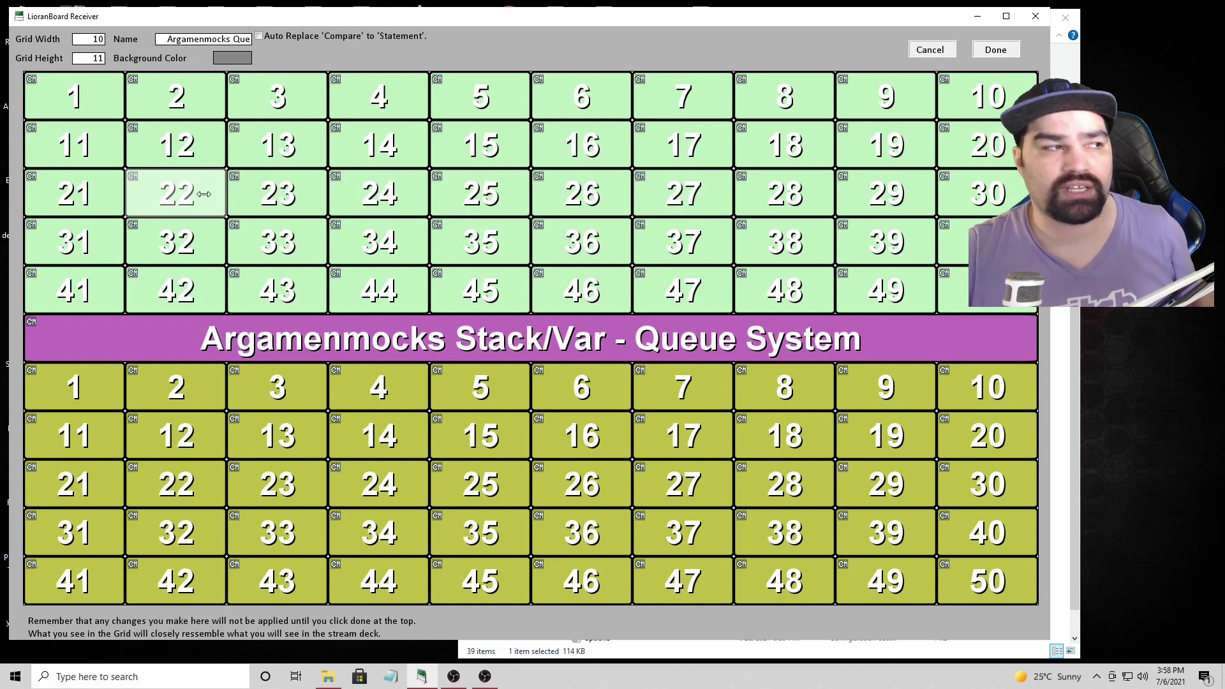
- Look at the Twitch trigger types available for green button 1, adding none, and close the trigger dialog
right_click(80, 108)
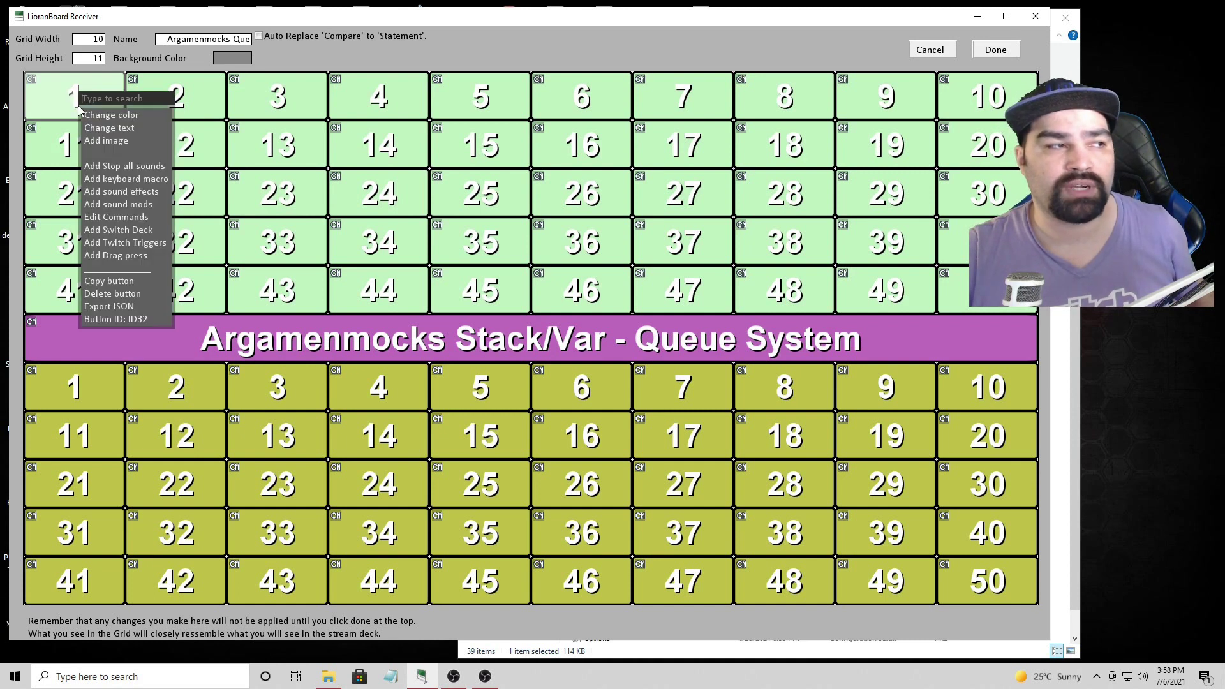
click(277, 96)
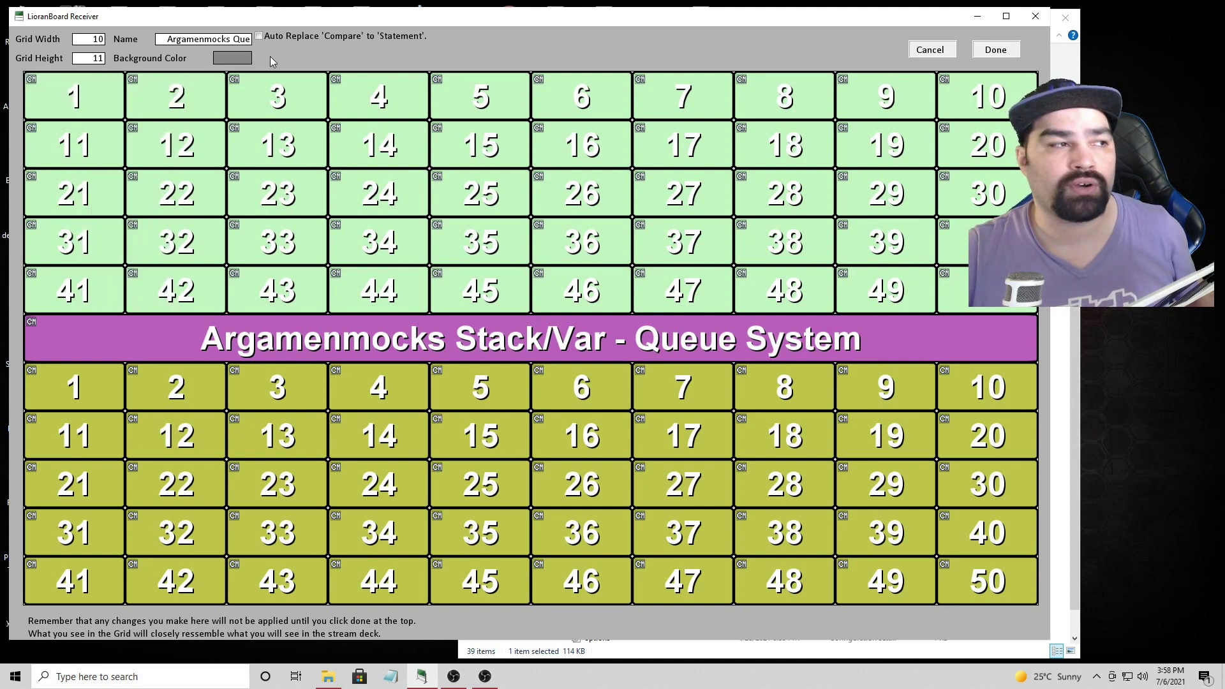
right_click(74, 96)
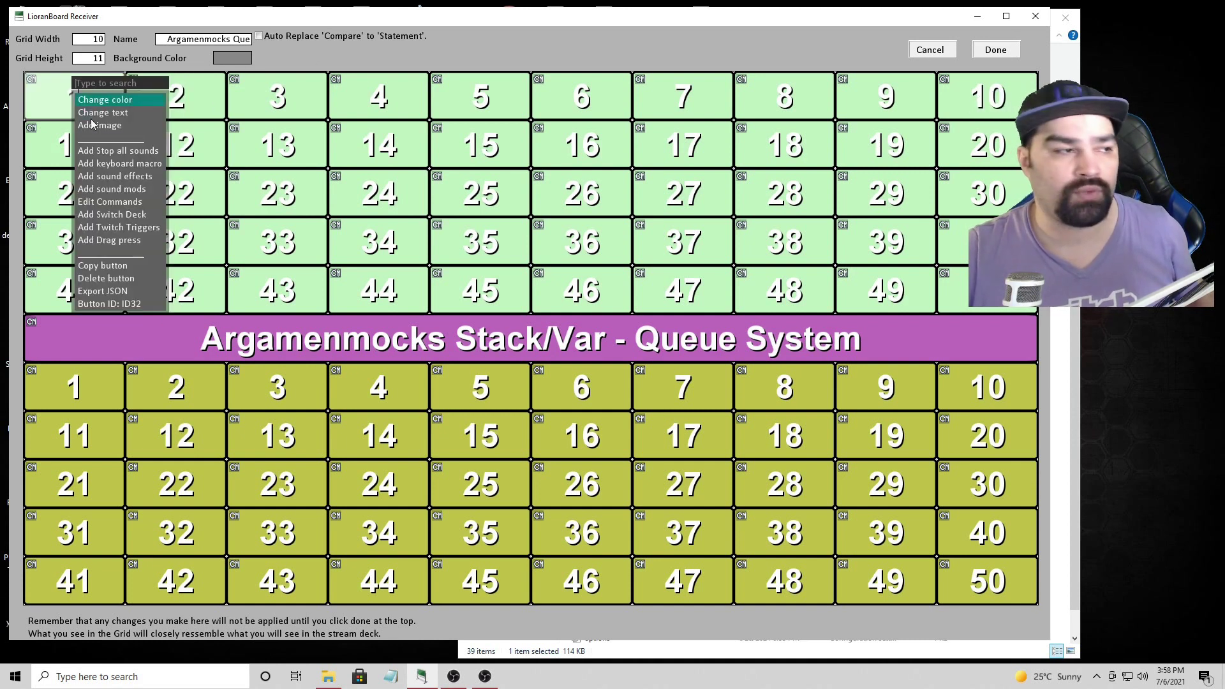
click(113, 227)
click(528, 285)
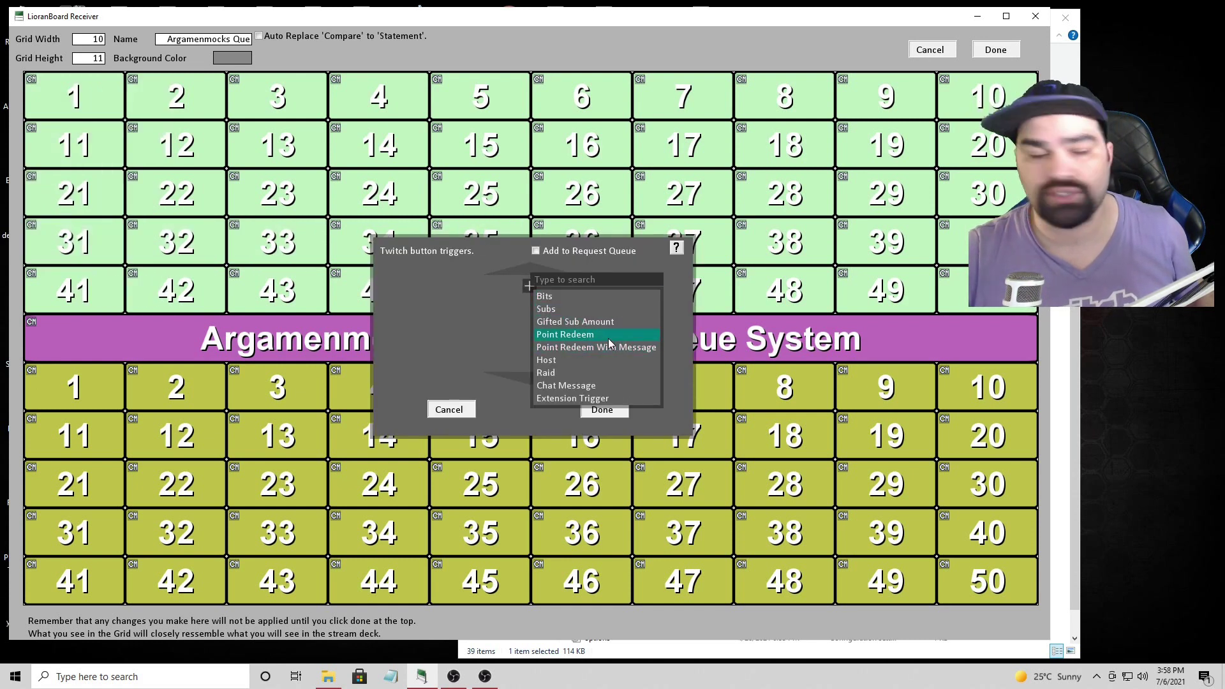
click(464, 327)
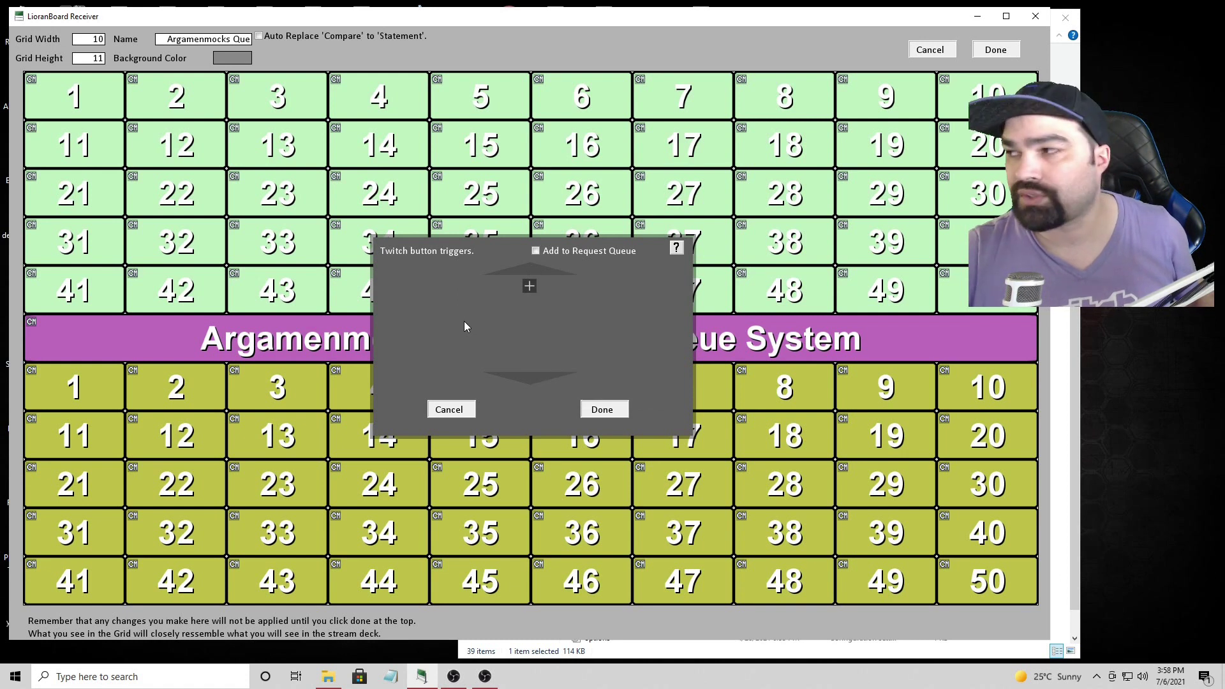
click(600, 409)
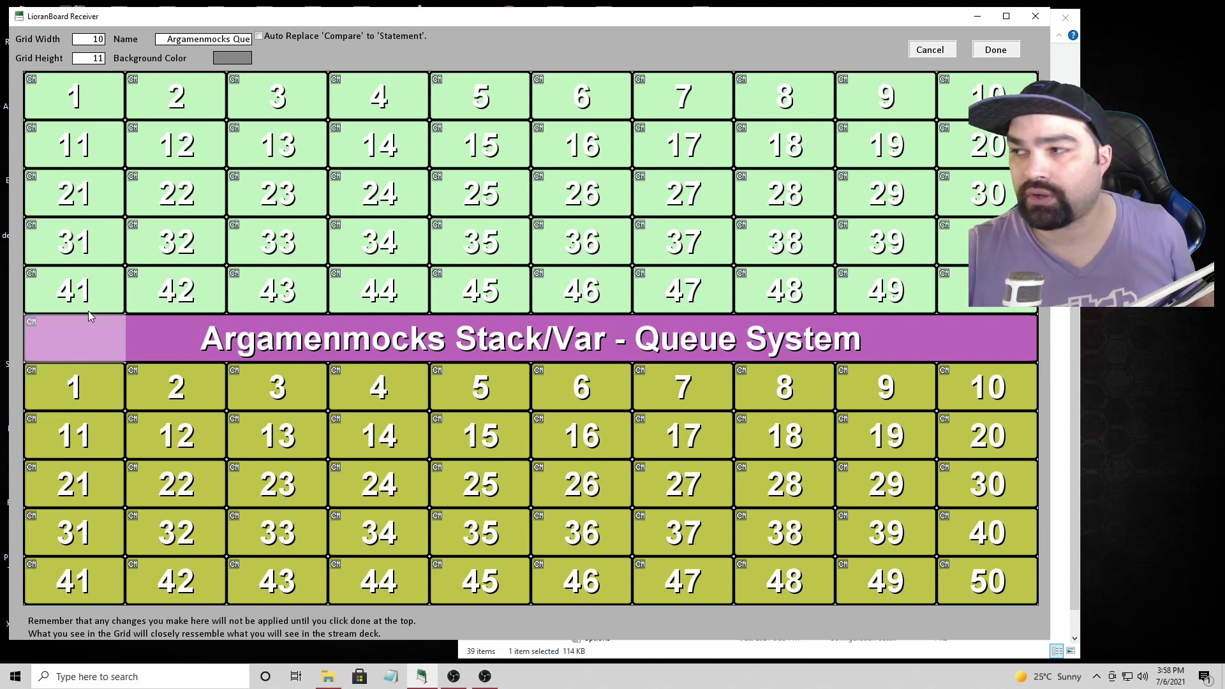
- Review the commands of green button 1, including its stack entry and button trigger, and return to the deck grid
right_click(72, 131)
click(154, 219)
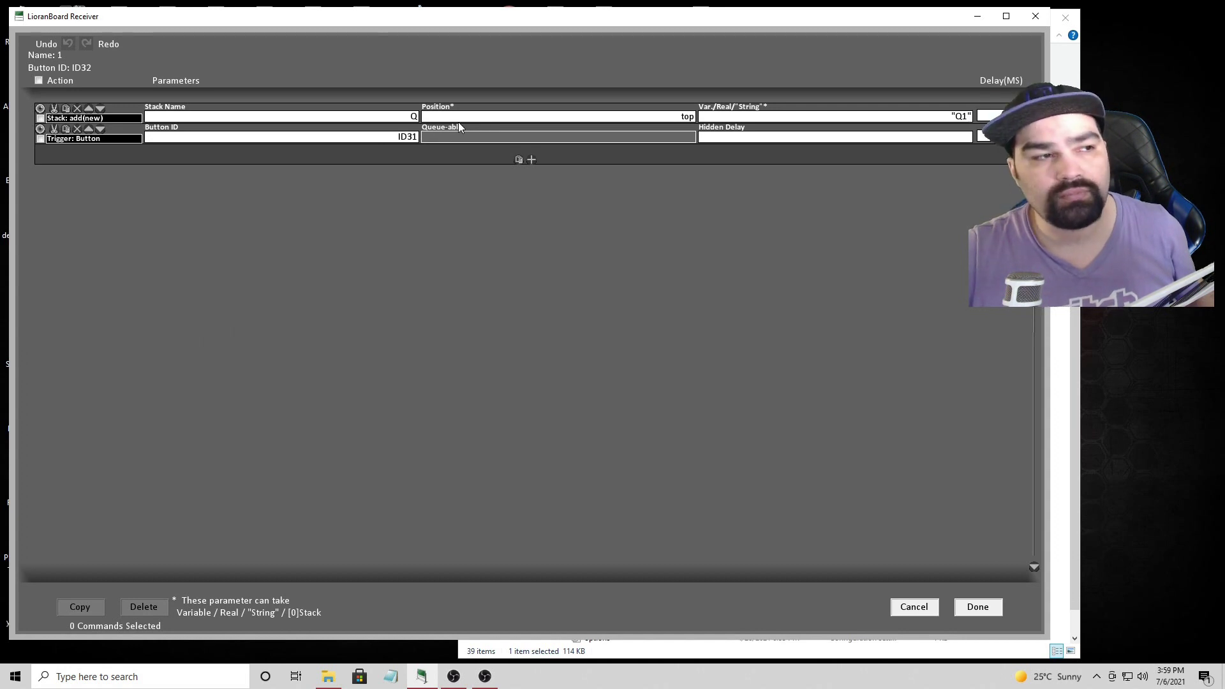
click(973, 605)
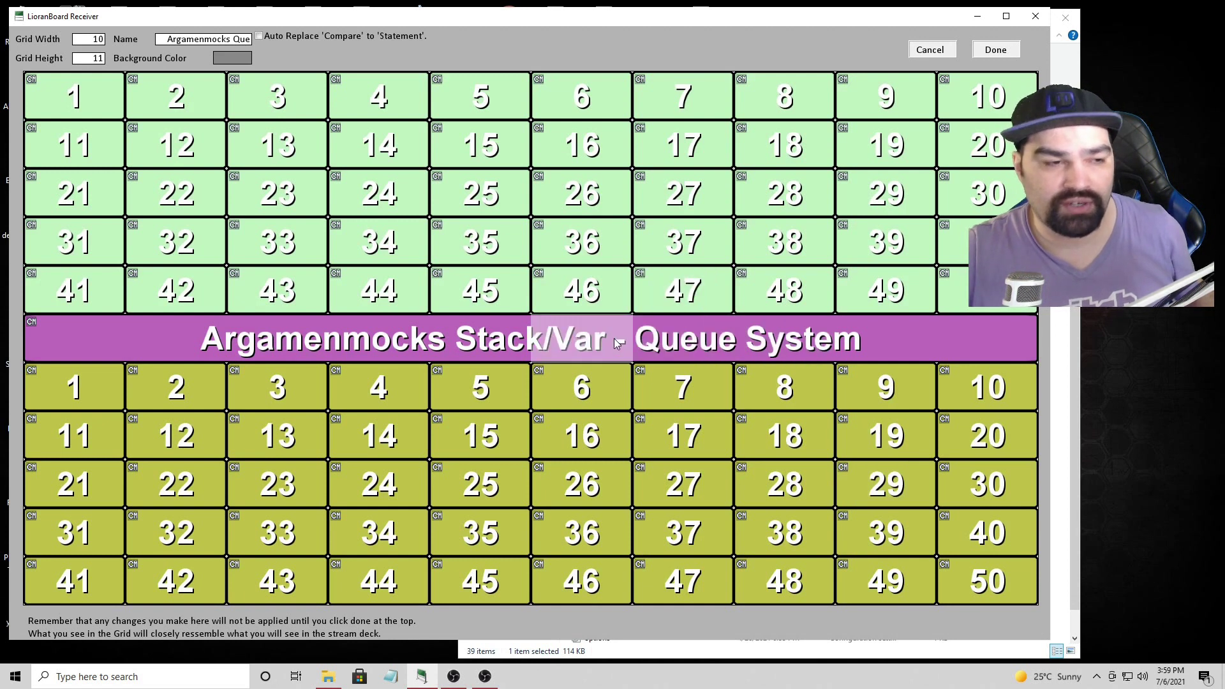
- Examine the commands of the purple Queue System button, including its re-trigger delay and If Statements, and return to the deck grid
right_click(351, 336)
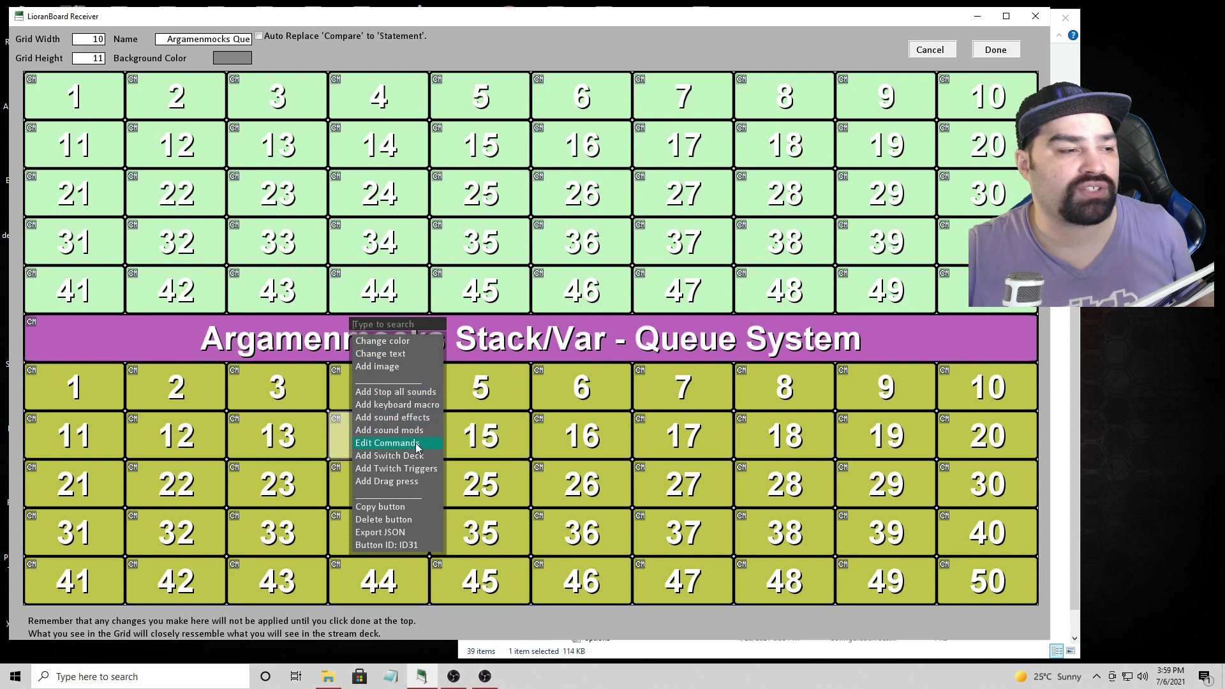
click(416, 443)
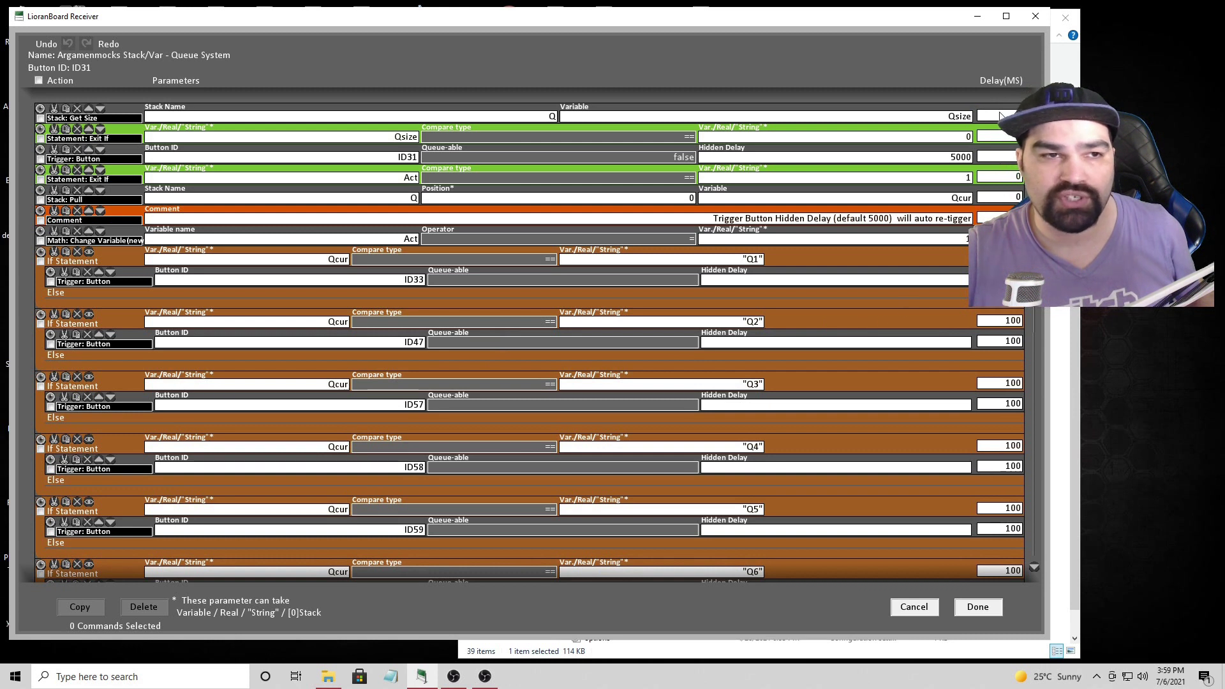
mouse_move(989, 354)
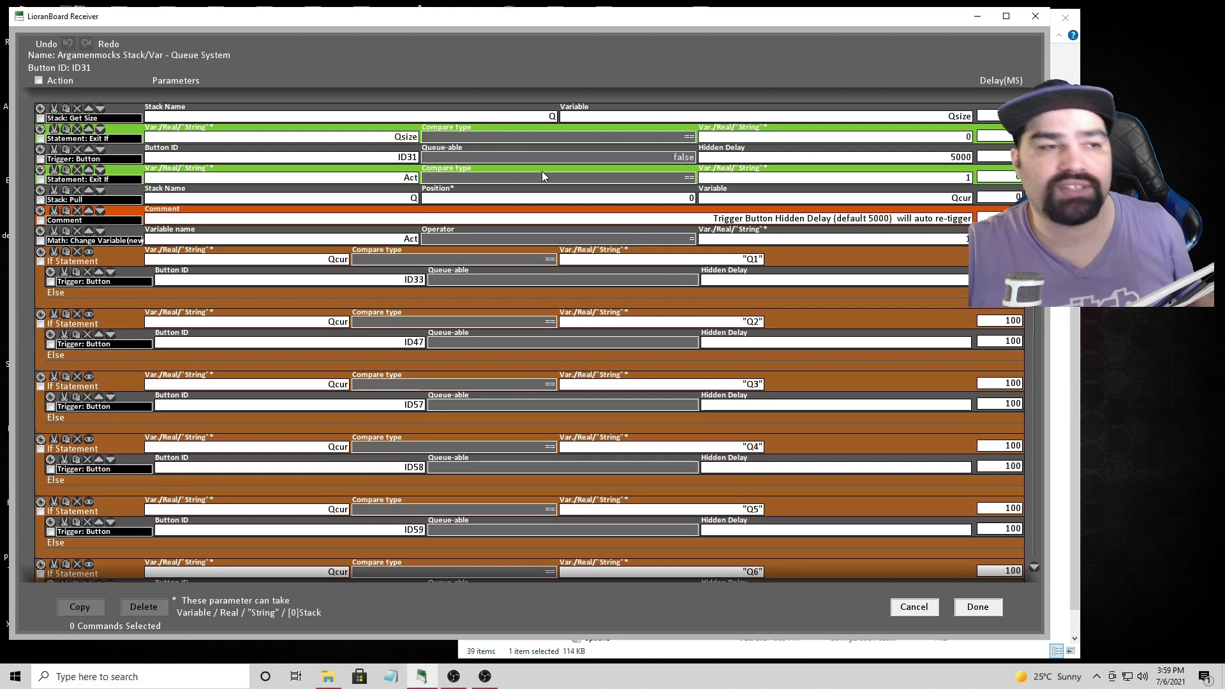
mouse_move(541, 171)
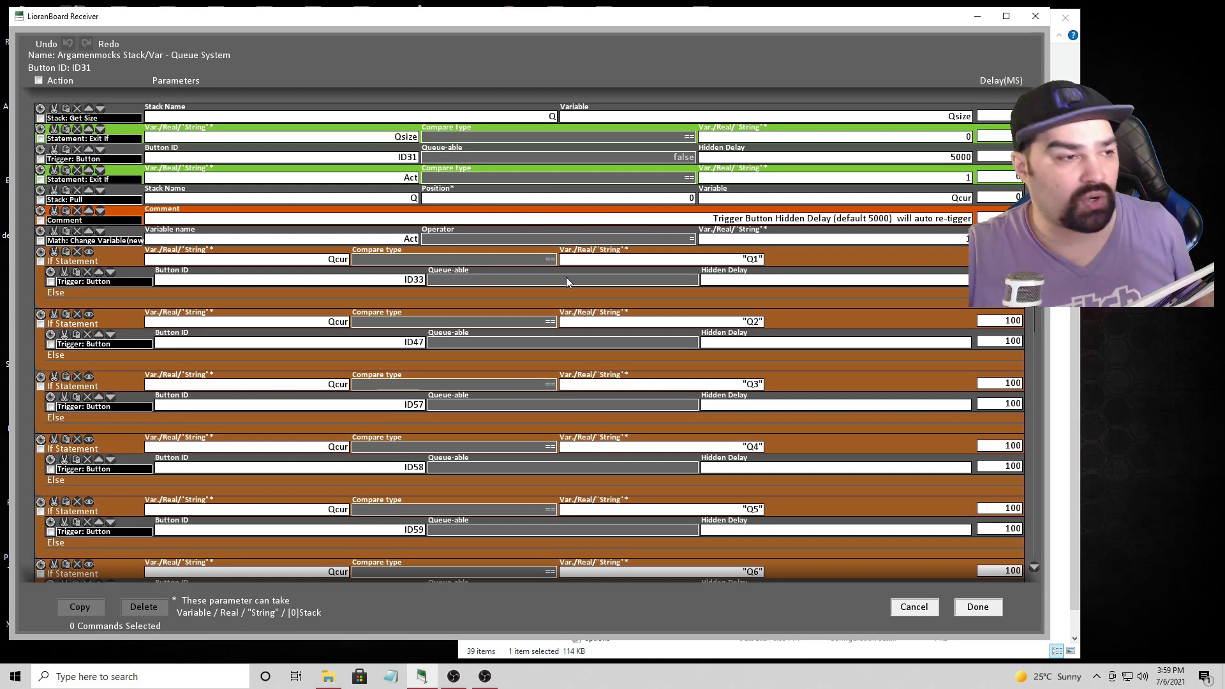
scroll(561, 280, down, 3)
mouse_move(721, 260)
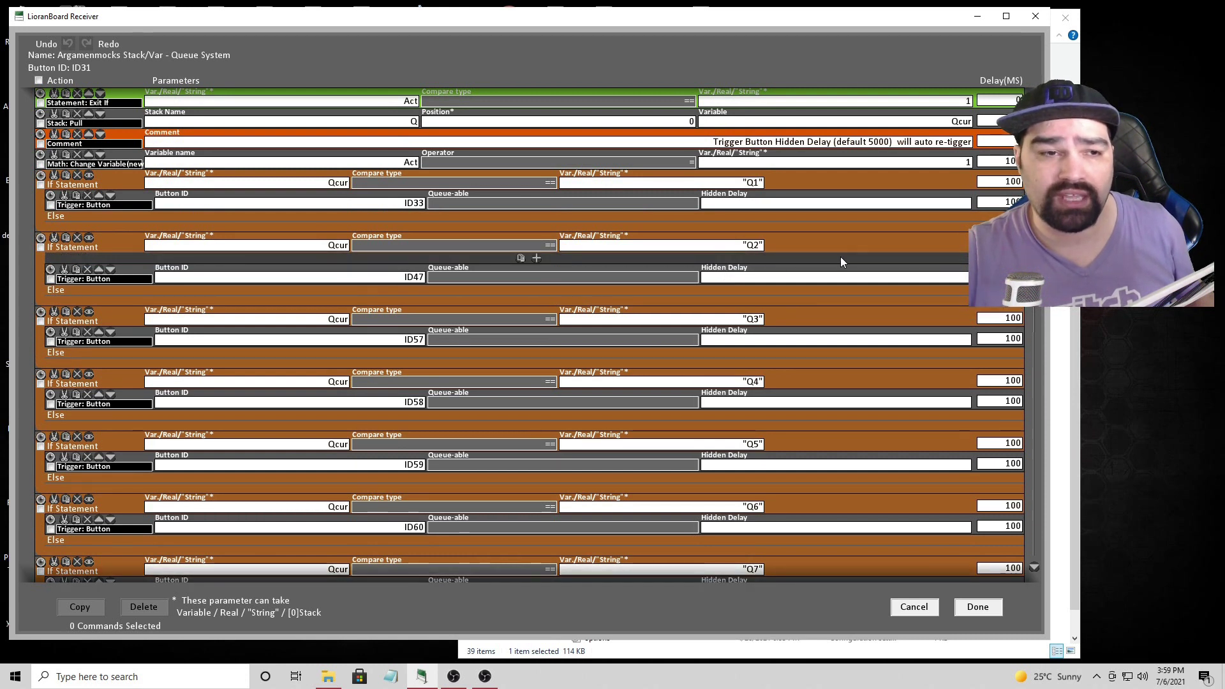
click(968, 602)
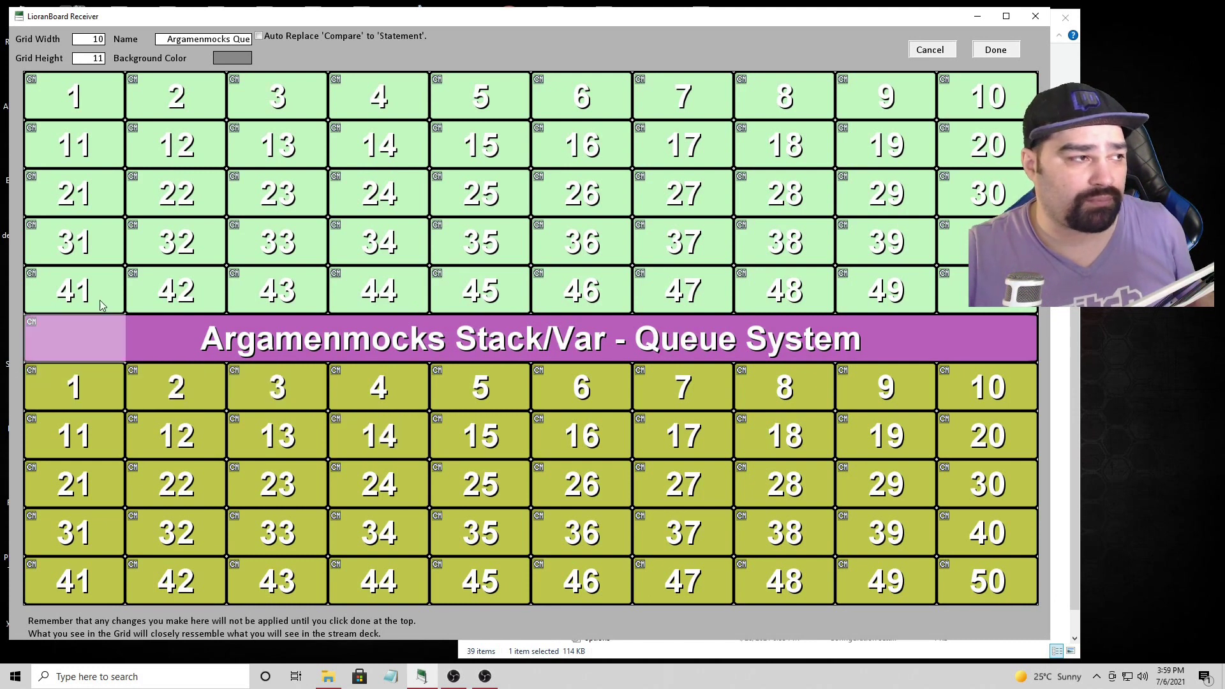
- Check the IDs of yellow buttons 1 and 2 against the button IDs triggered for "Q1" and "Q2" in the Queue System button's commands
right_click(99, 381)
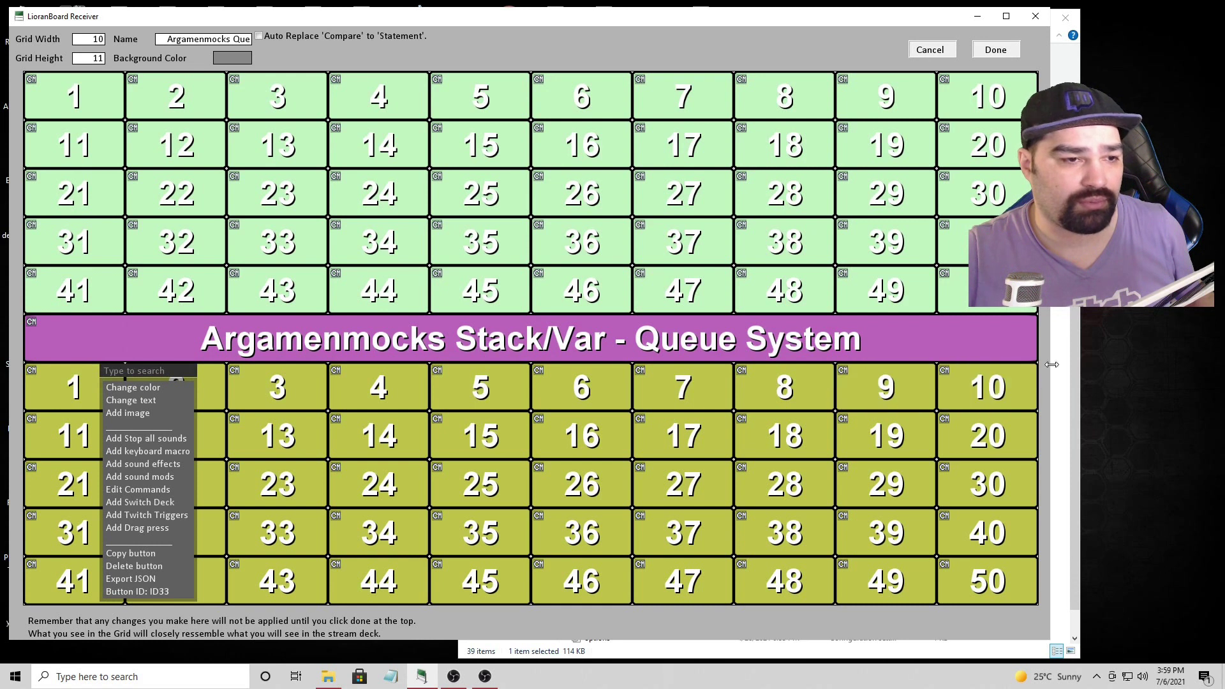
right_click(236, 354)
click(285, 468)
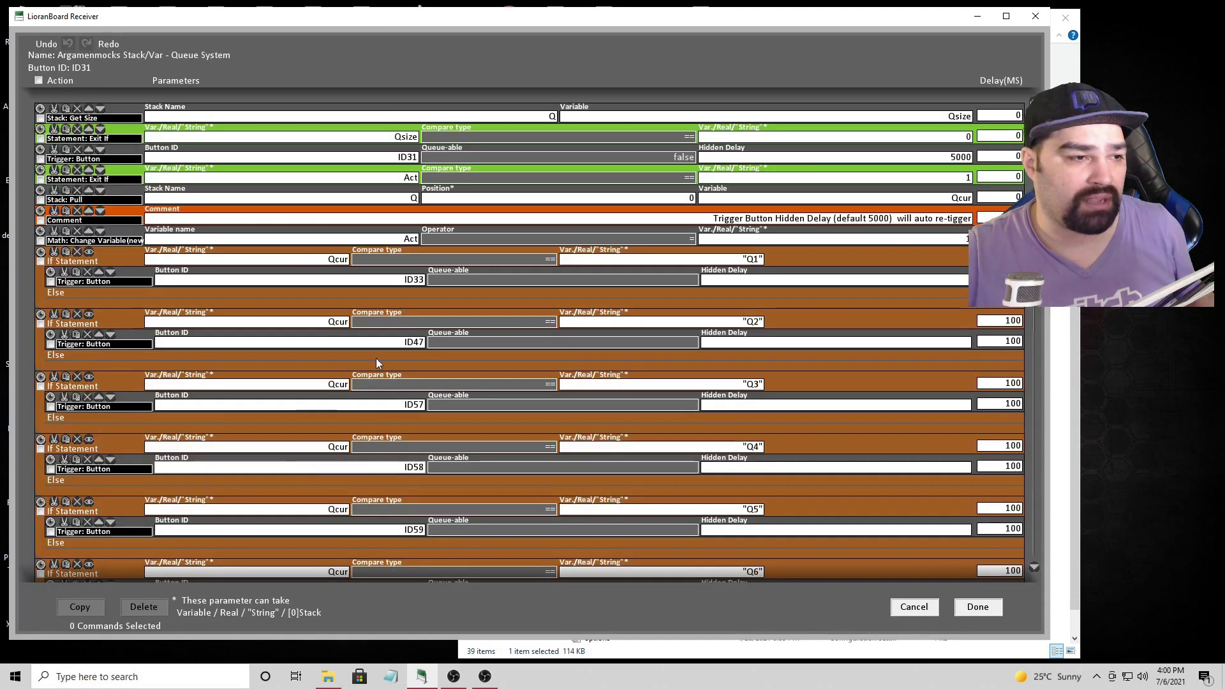
click(763, 258)
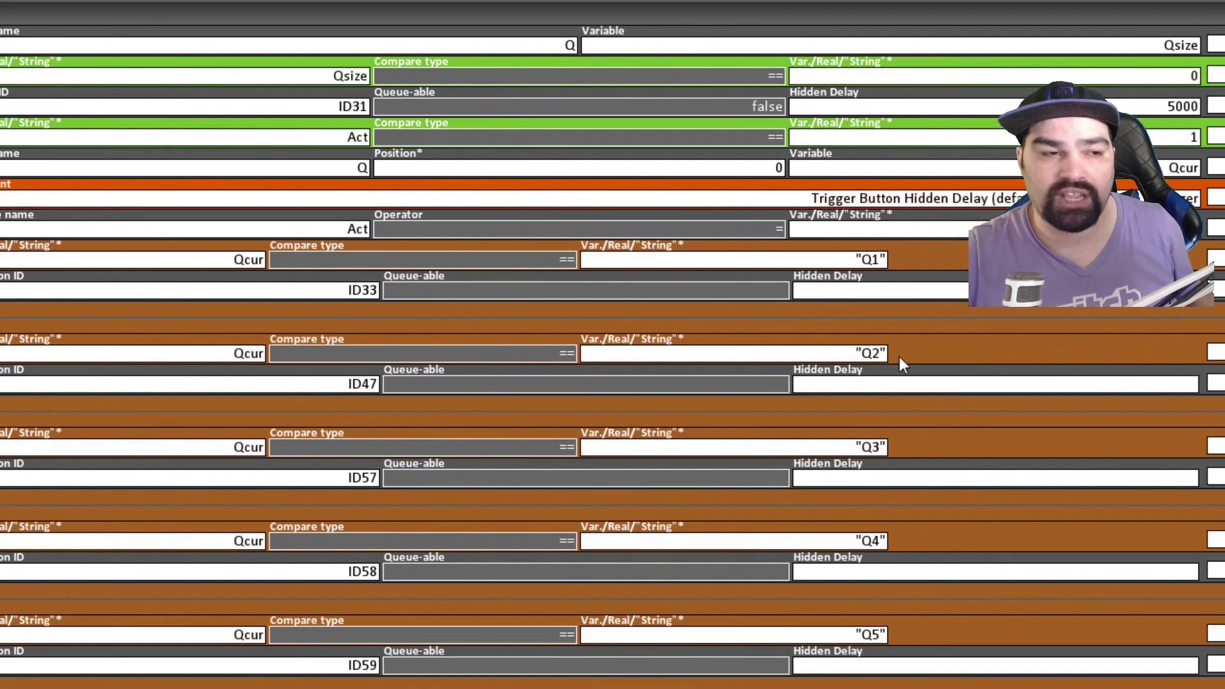
drag(861, 354, 883, 356)
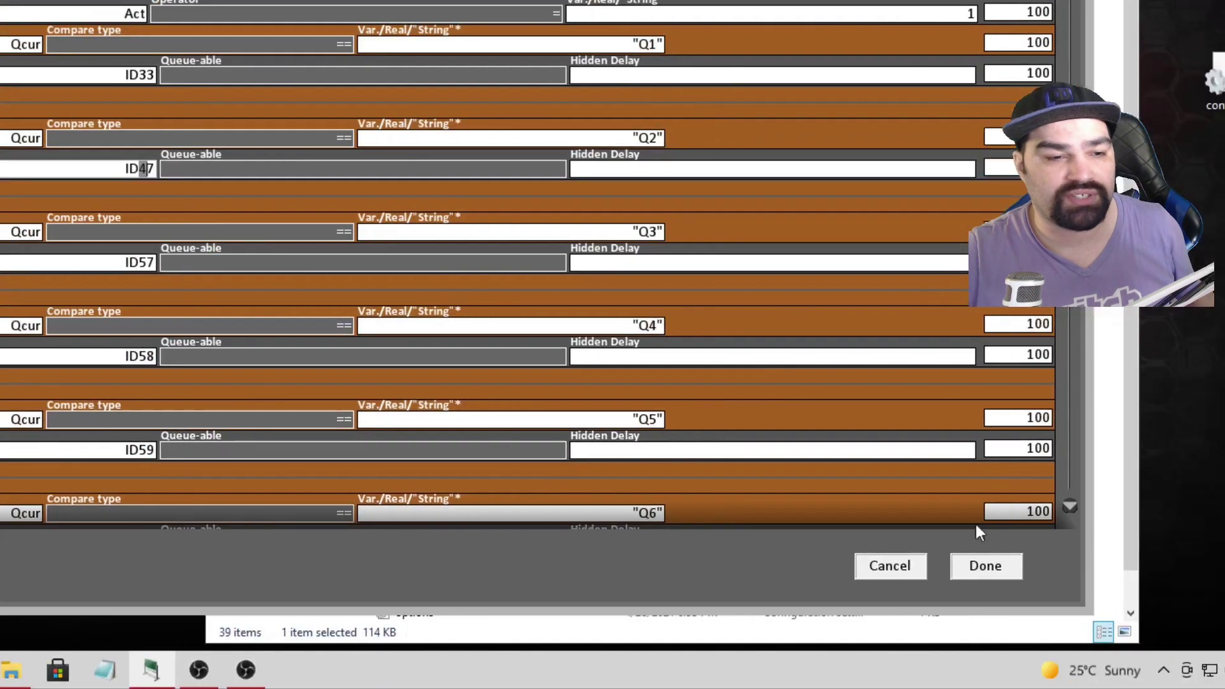
click(982, 566)
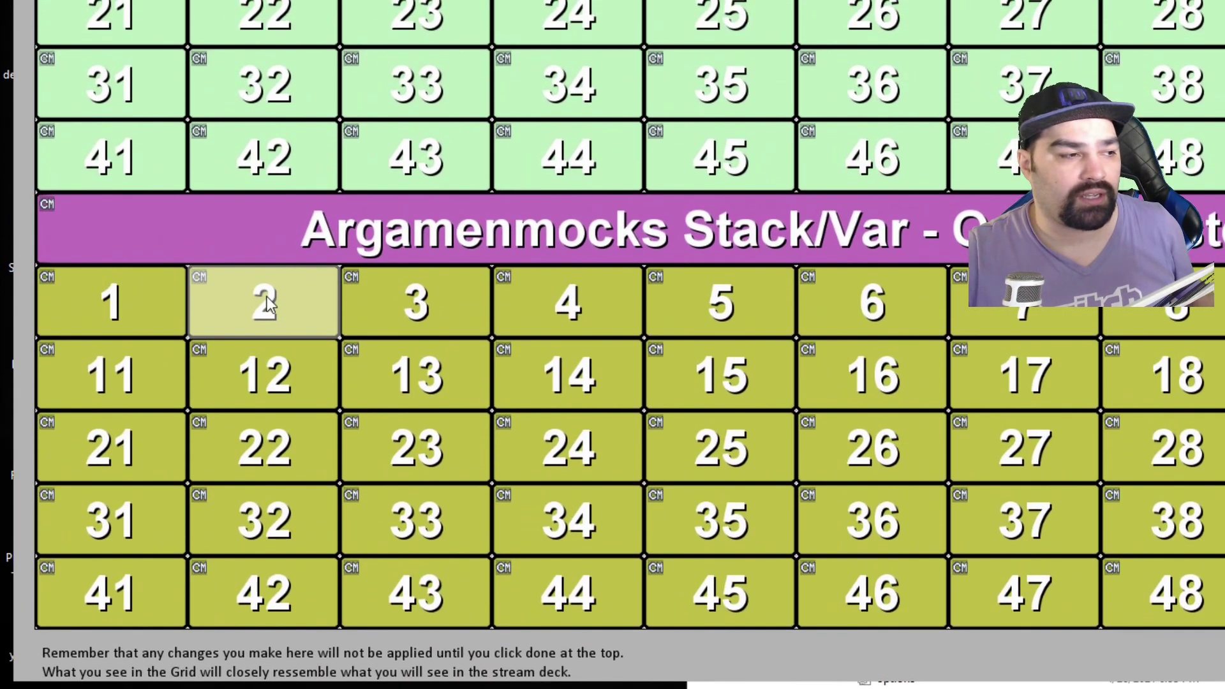
right_click(3, 221)
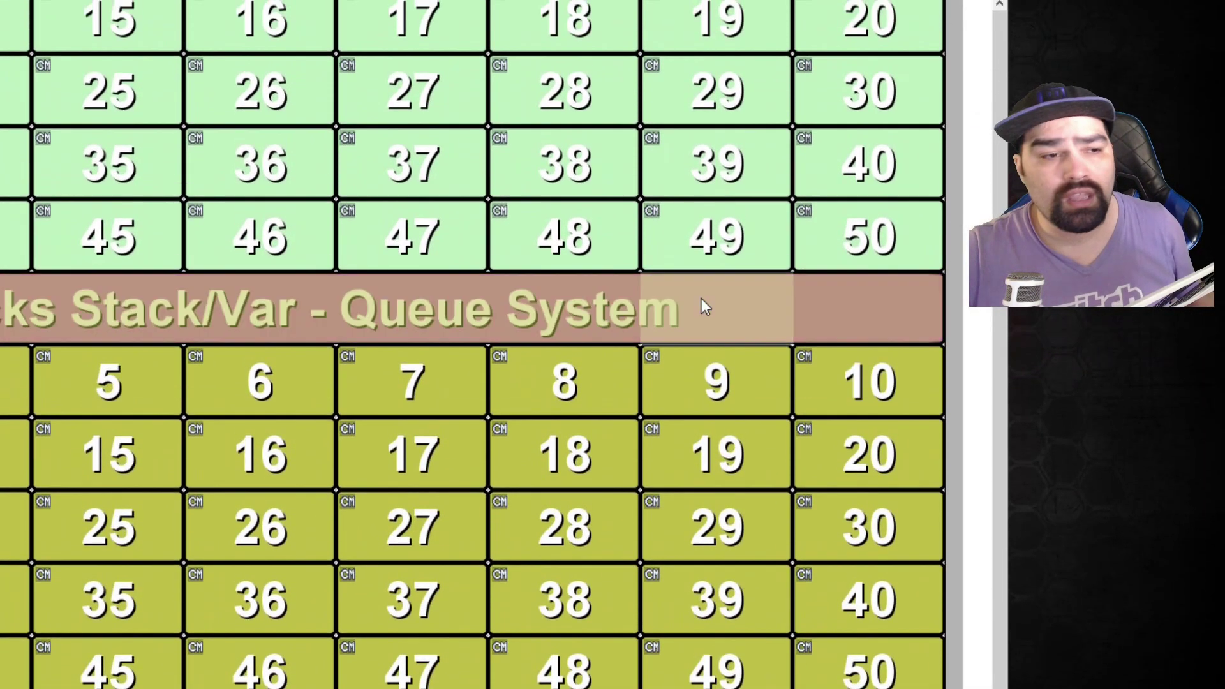
- Review the delay values of the queue If Statements in the Queue System button's commands
right_click(704, 398)
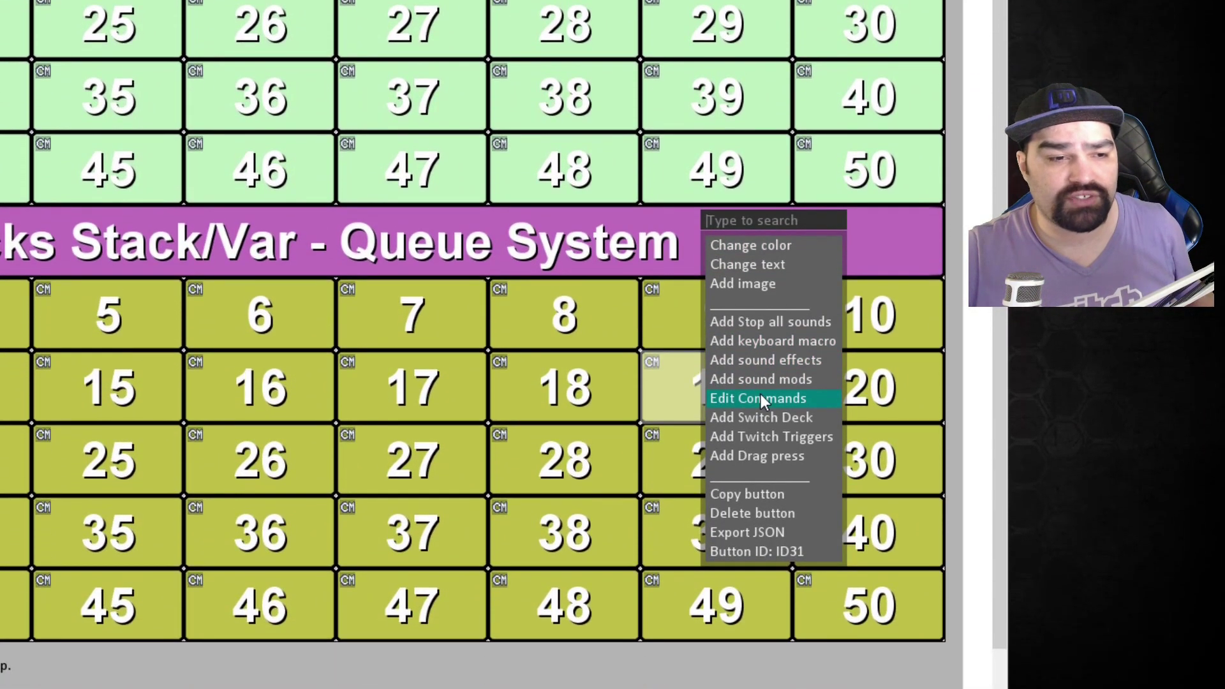
click(761, 397)
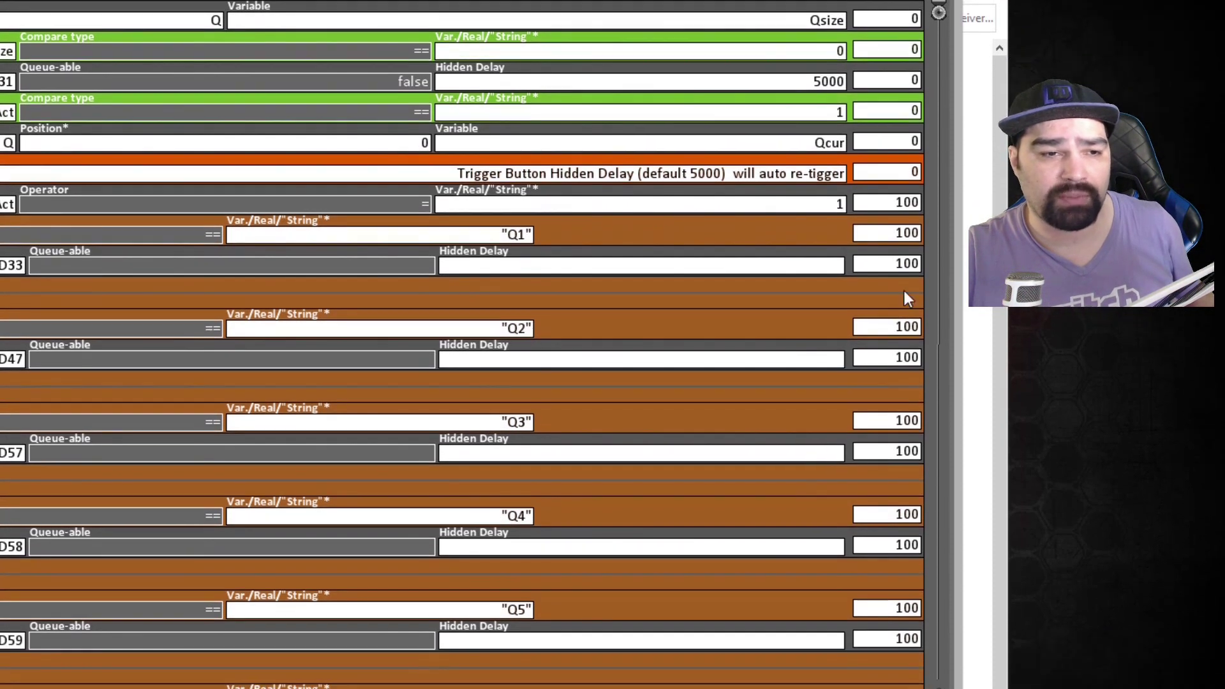
scroll(912, 396, down, 3)
scroll(912, 396, down, 9)
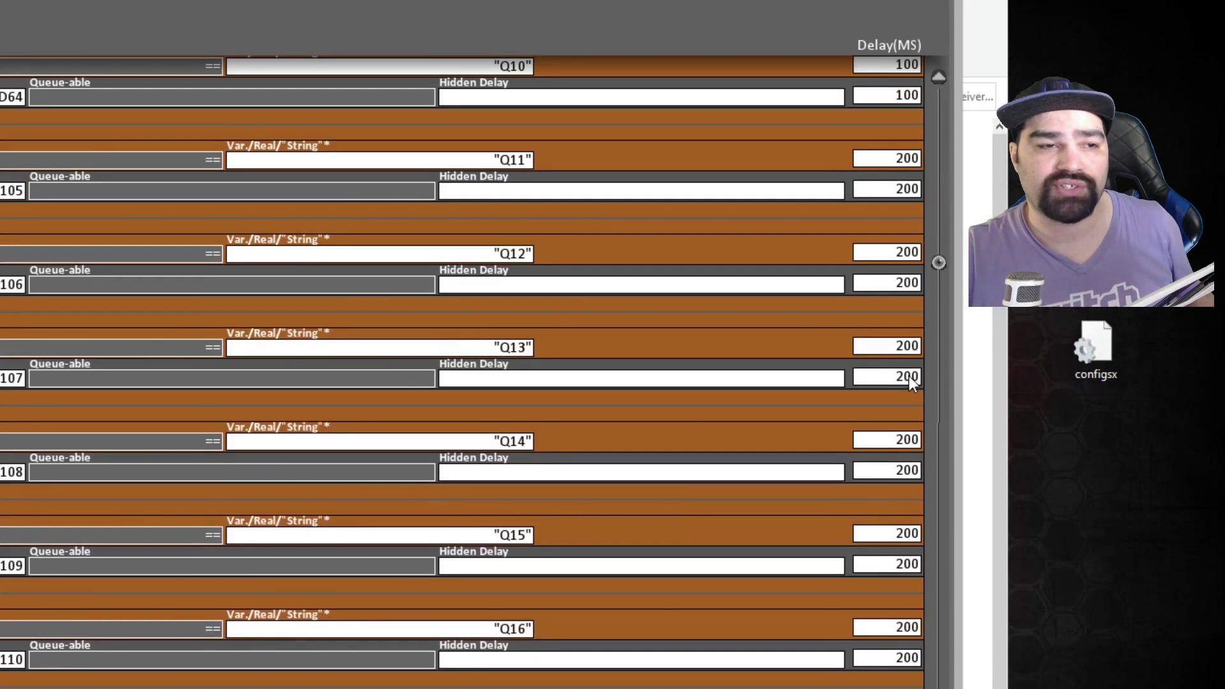
scroll(909, 362, down, 7)
scroll(908, 362, down, 7)
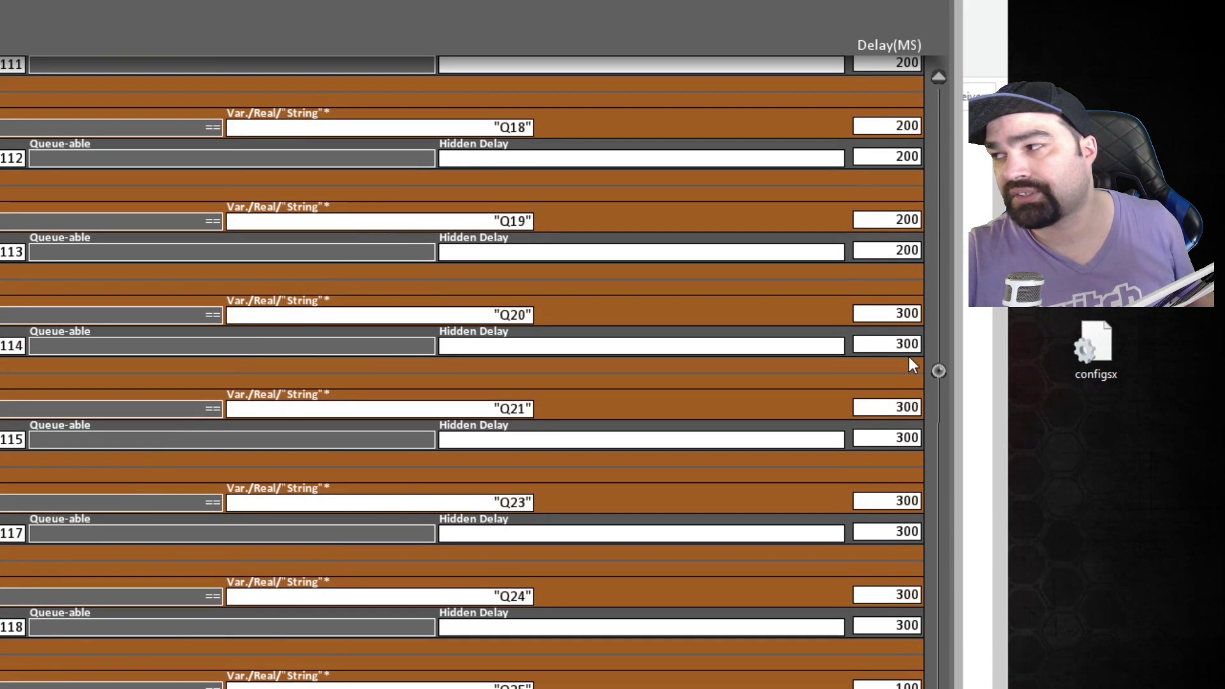
scroll(893, 348, up, 4)
scroll(862, 349, up, 12)
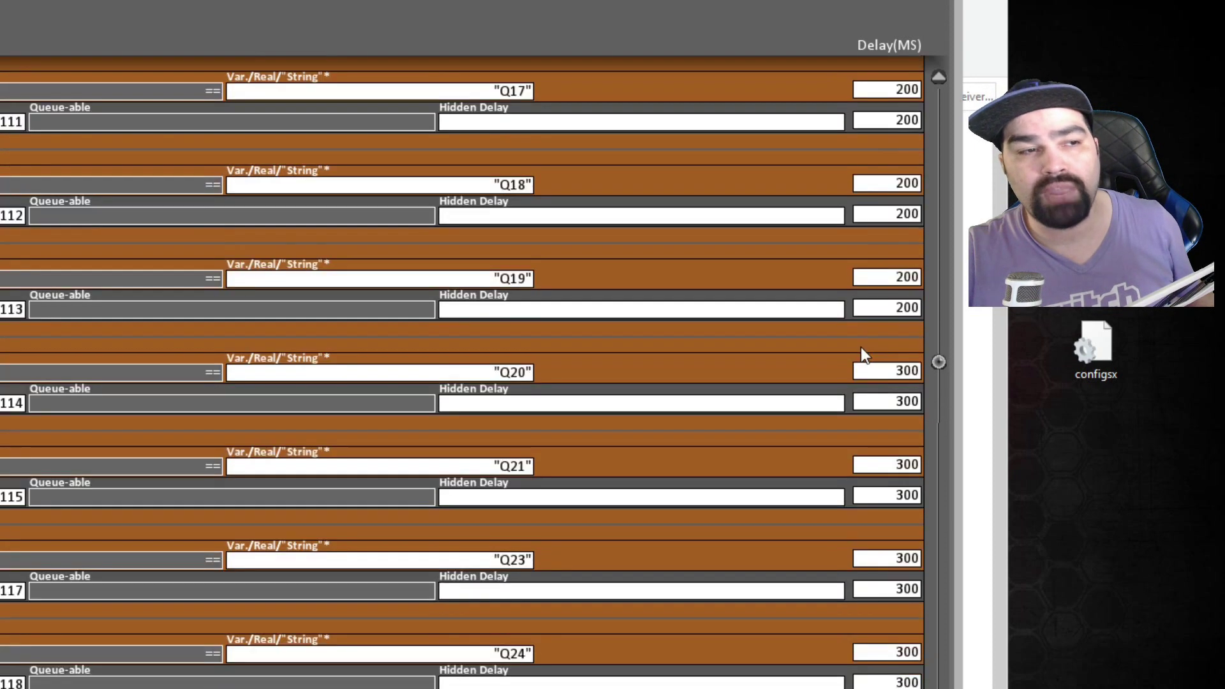
scroll(862, 349, up, 10)
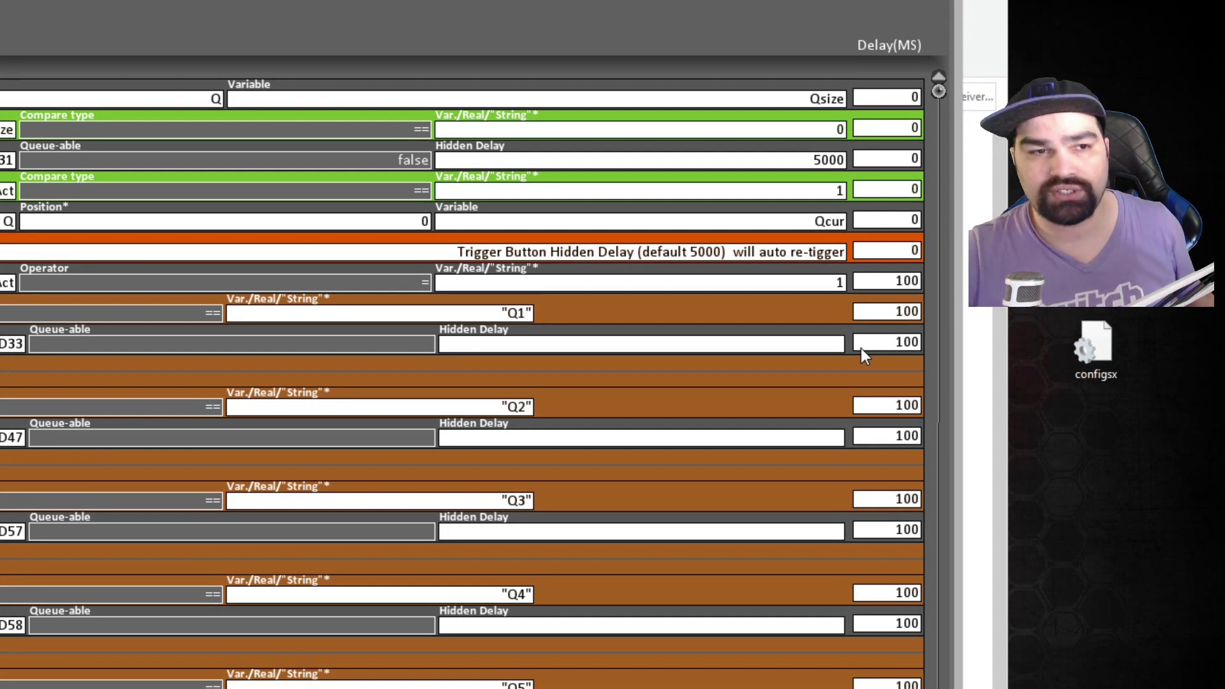
scroll(884, 338, down, 5)
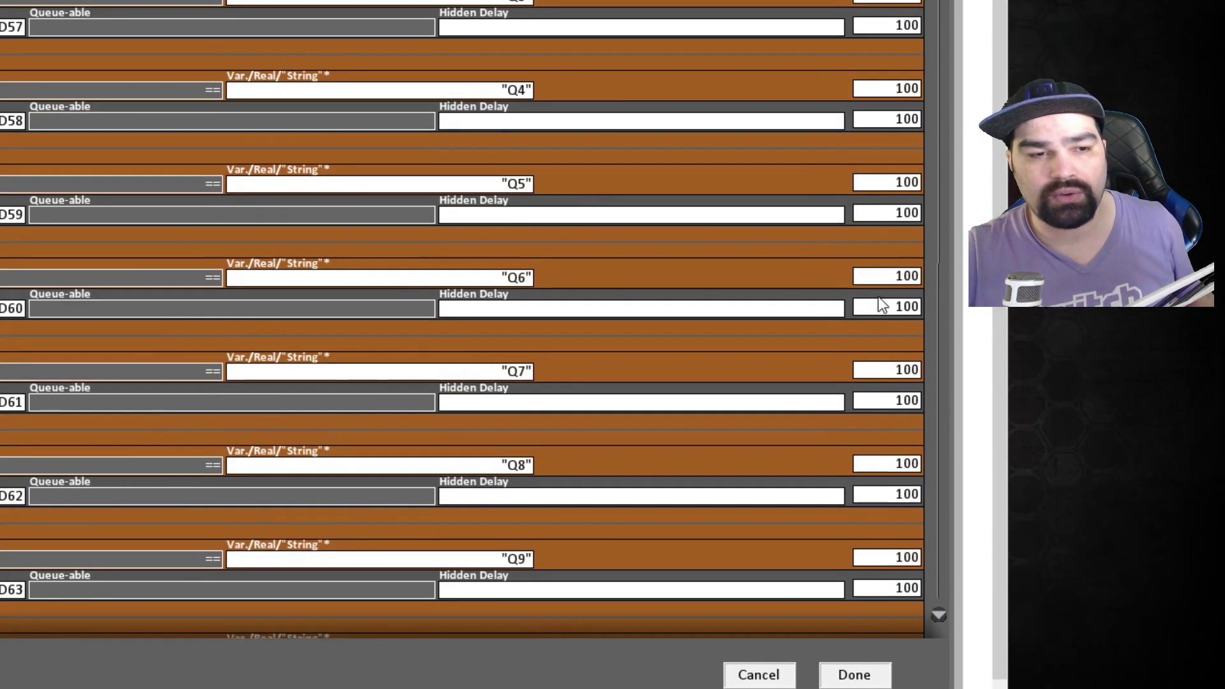
- Check the re-trigger hidden delay and the Act variable in the Queue System button's commands and return to the deck grid
scroll(878, 296, up, 5)
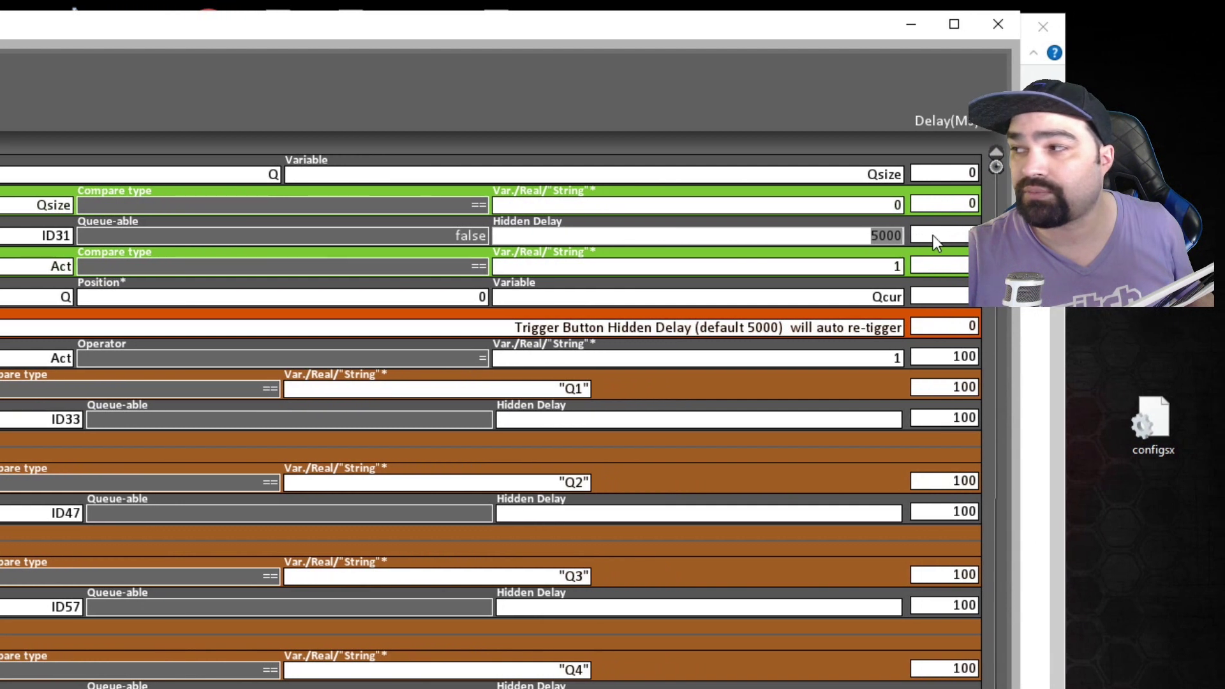
click(820, 235)
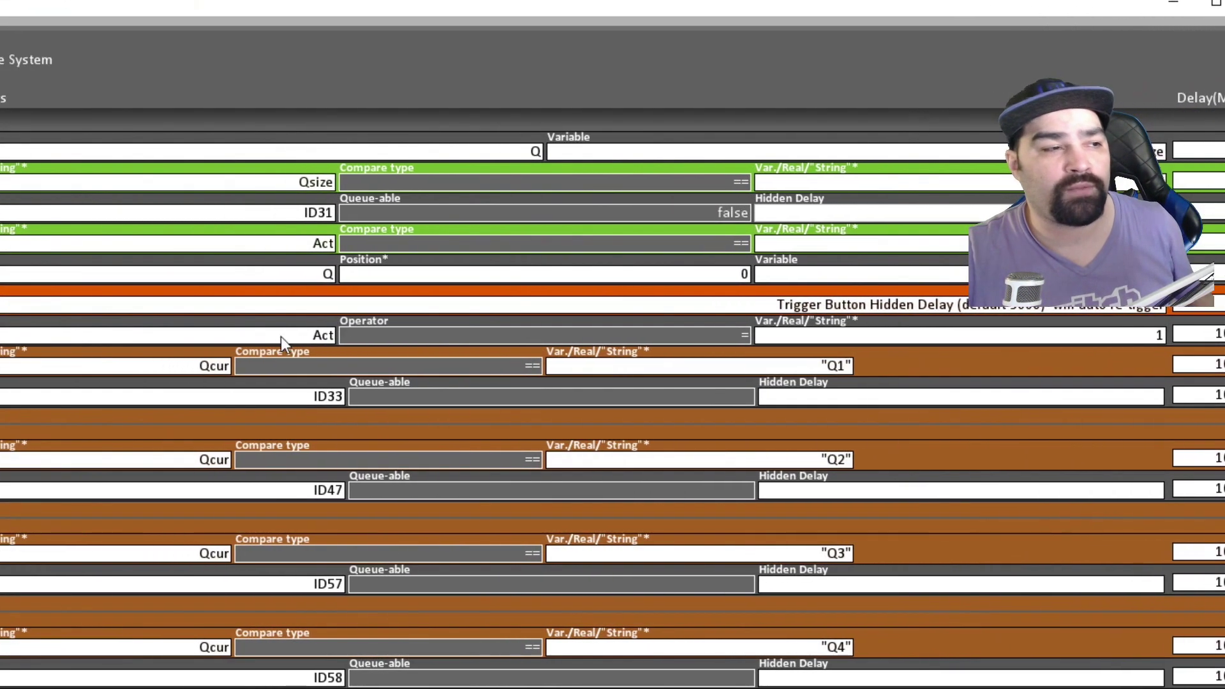
drag(14, 360, 76, 361)
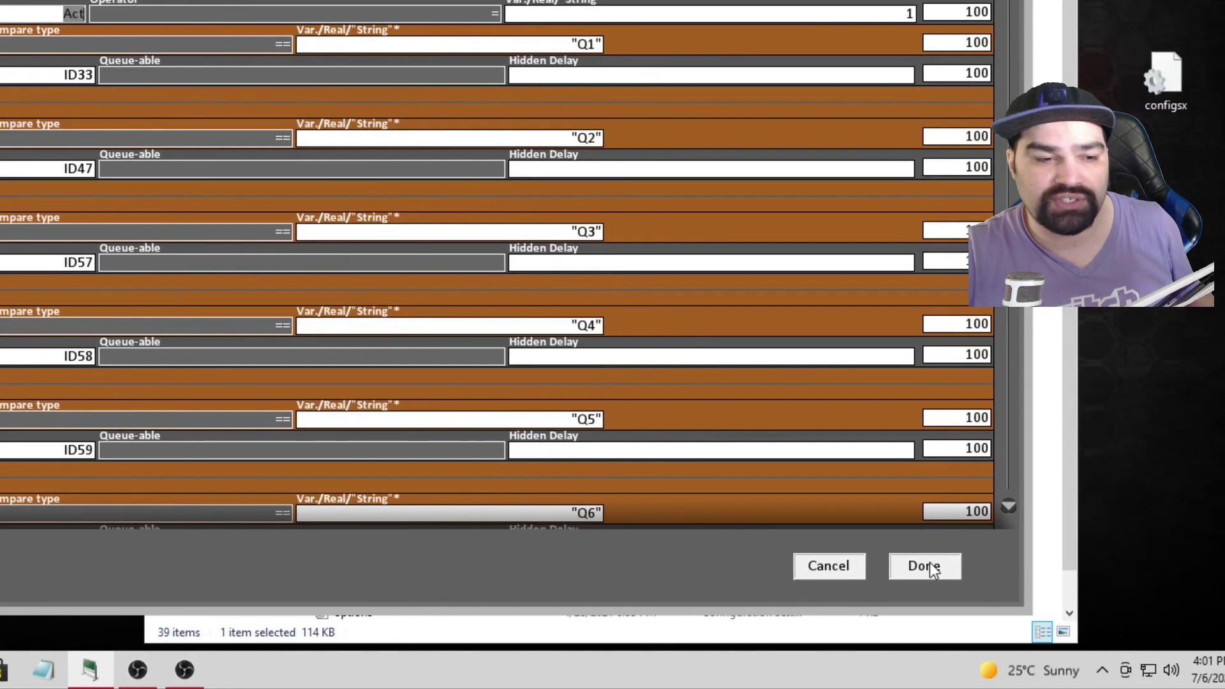
click(926, 565)
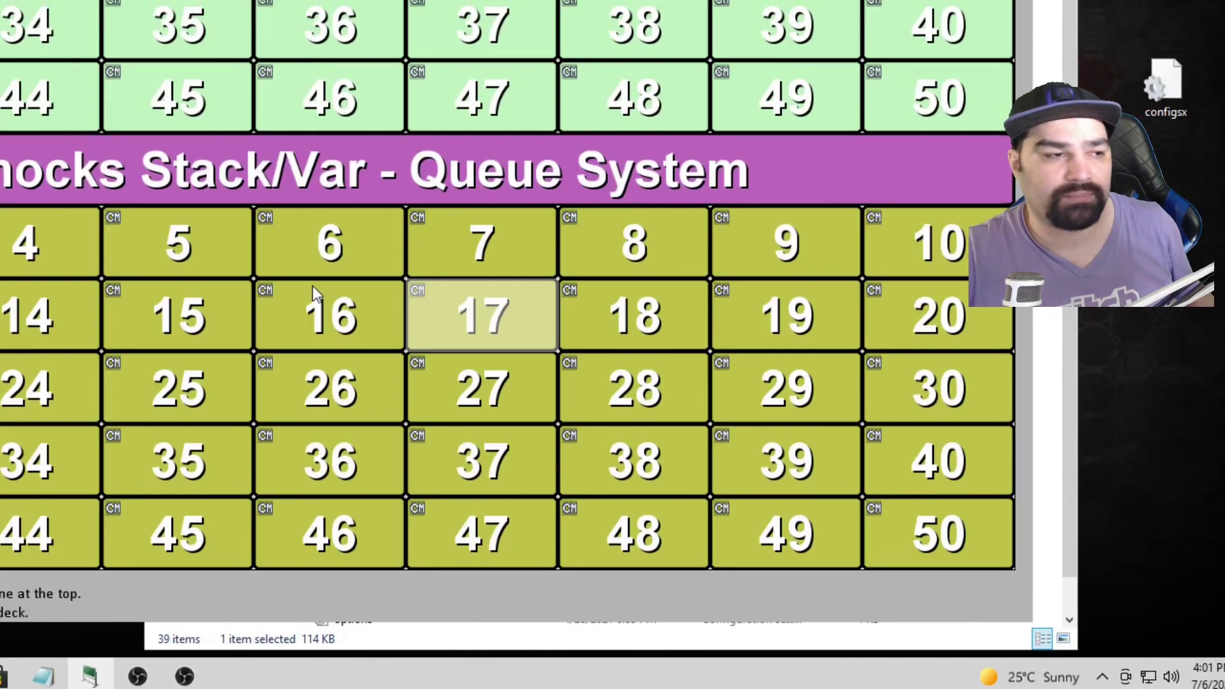
- Open the commands of yellow button 1, add two blank Scene Switch commands below the last comment, and check the Act variable's delay
right_click(112, 305)
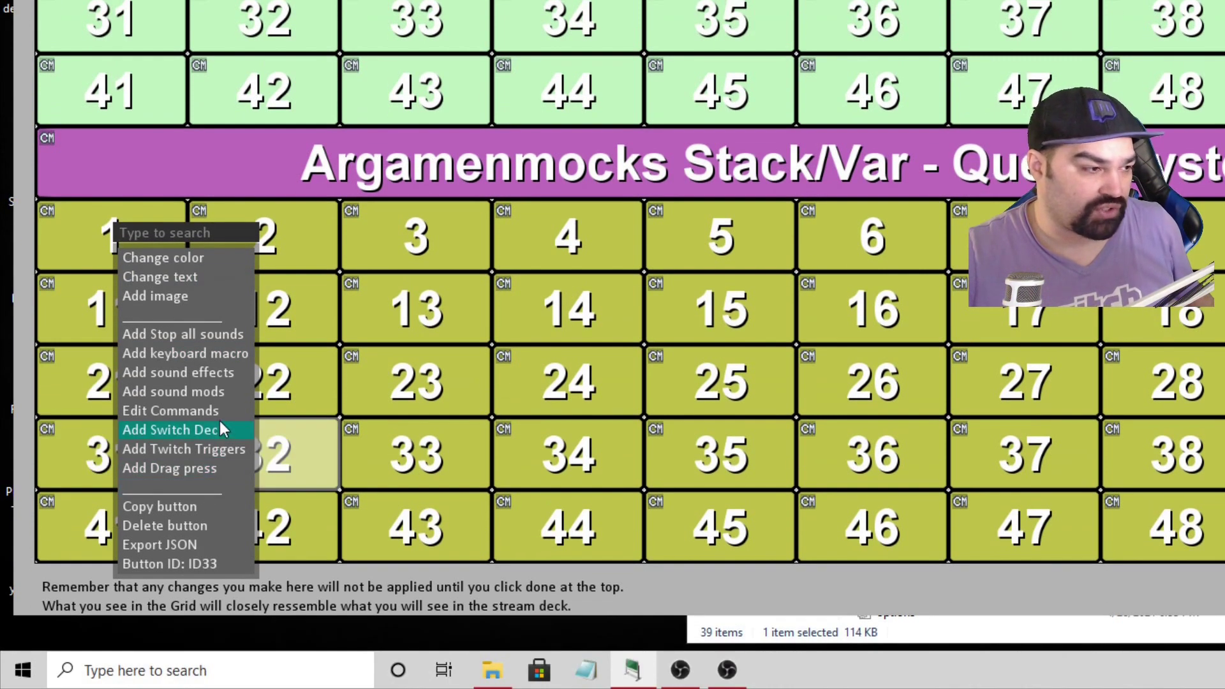
click(217, 421)
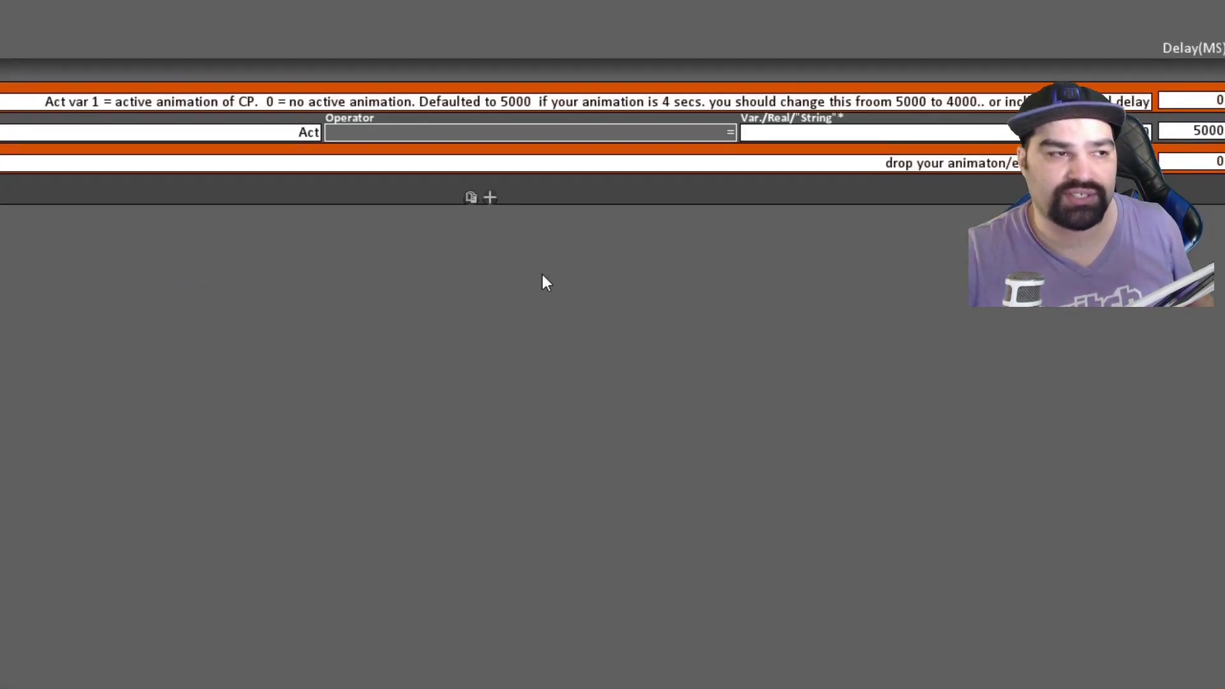
click(487, 265)
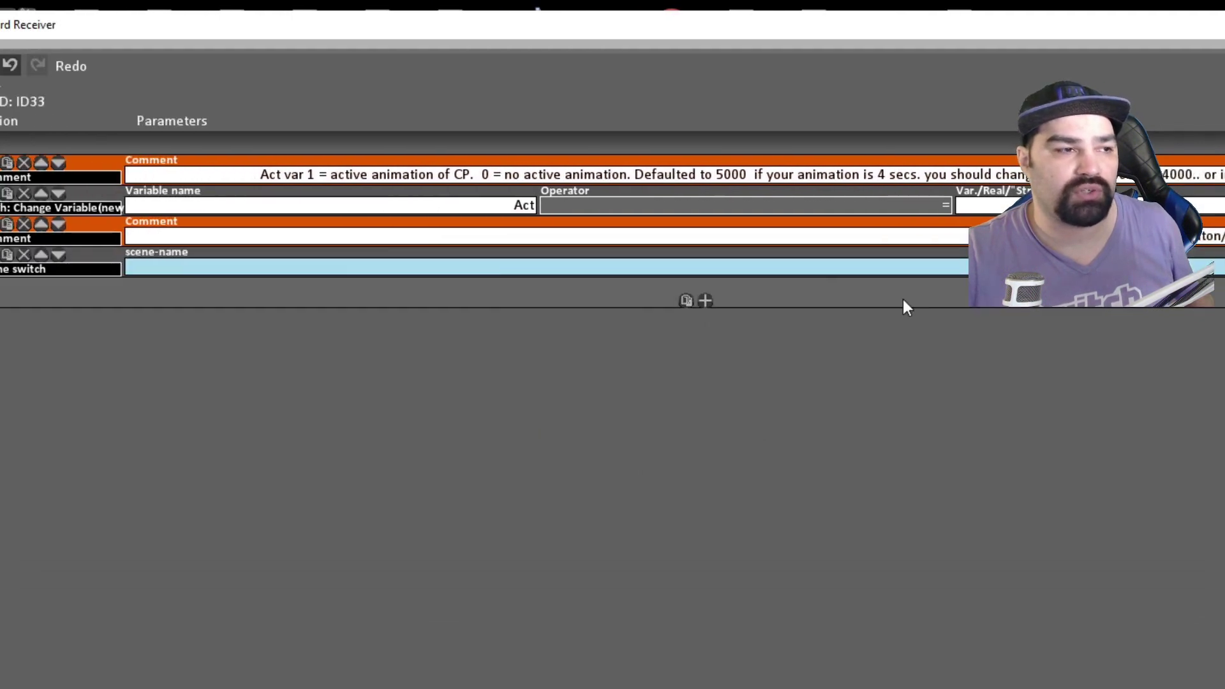
click(705, 301)
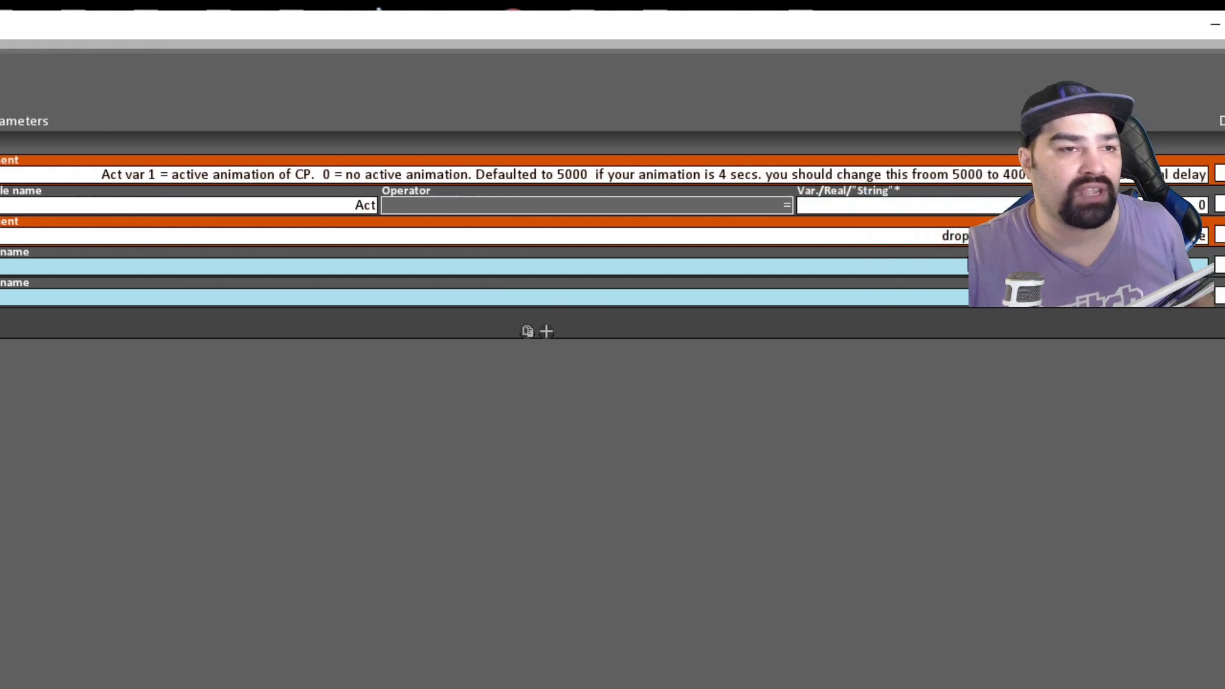
drag(894, 205, 932, 206)
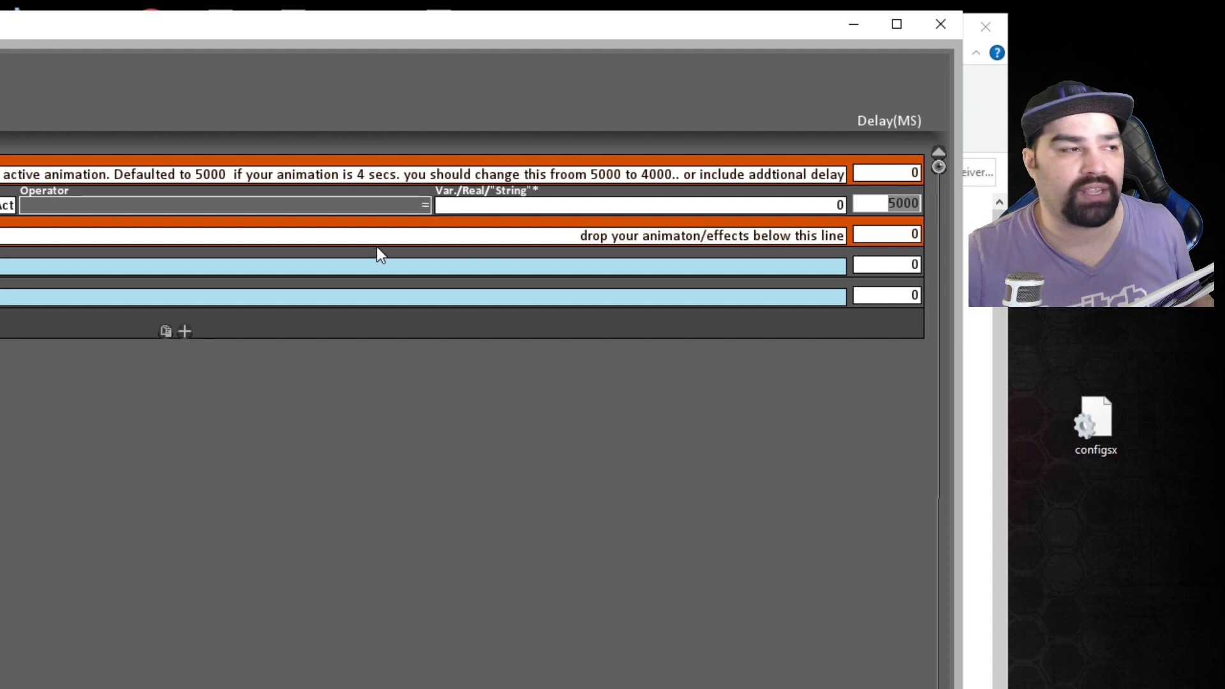
- Delete the two blank Scene Switch commands from yellow button 1 and return to the deck grid
click(114, 254)
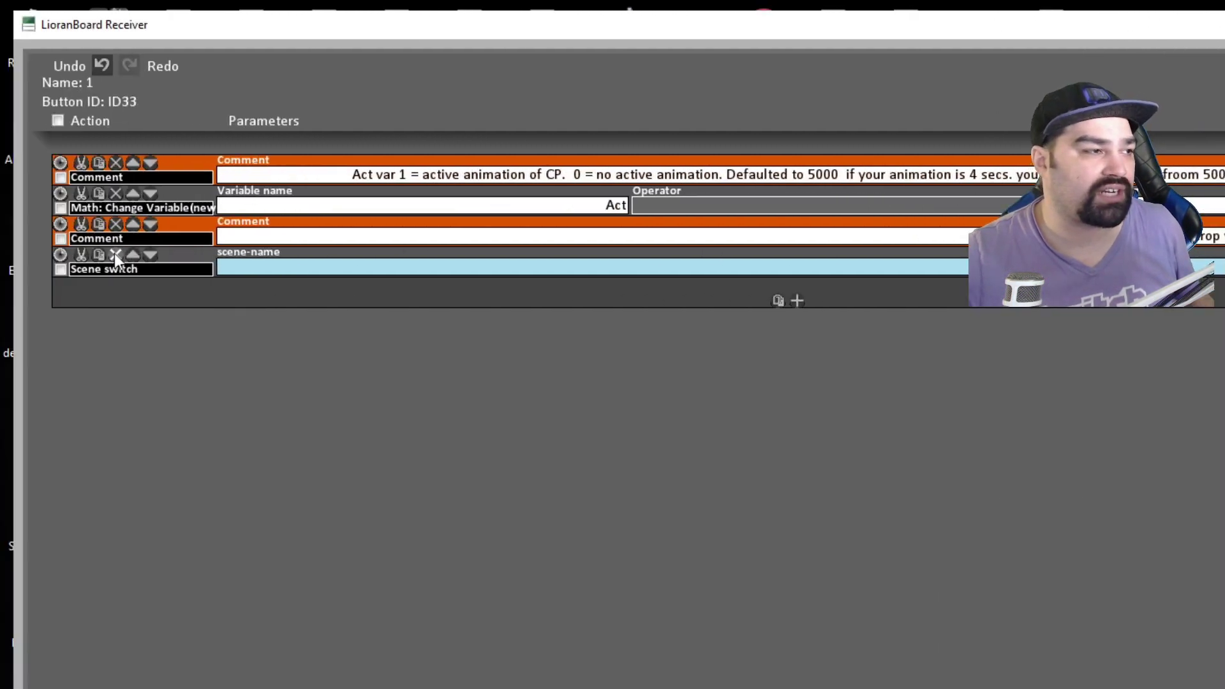
click(115, 254)
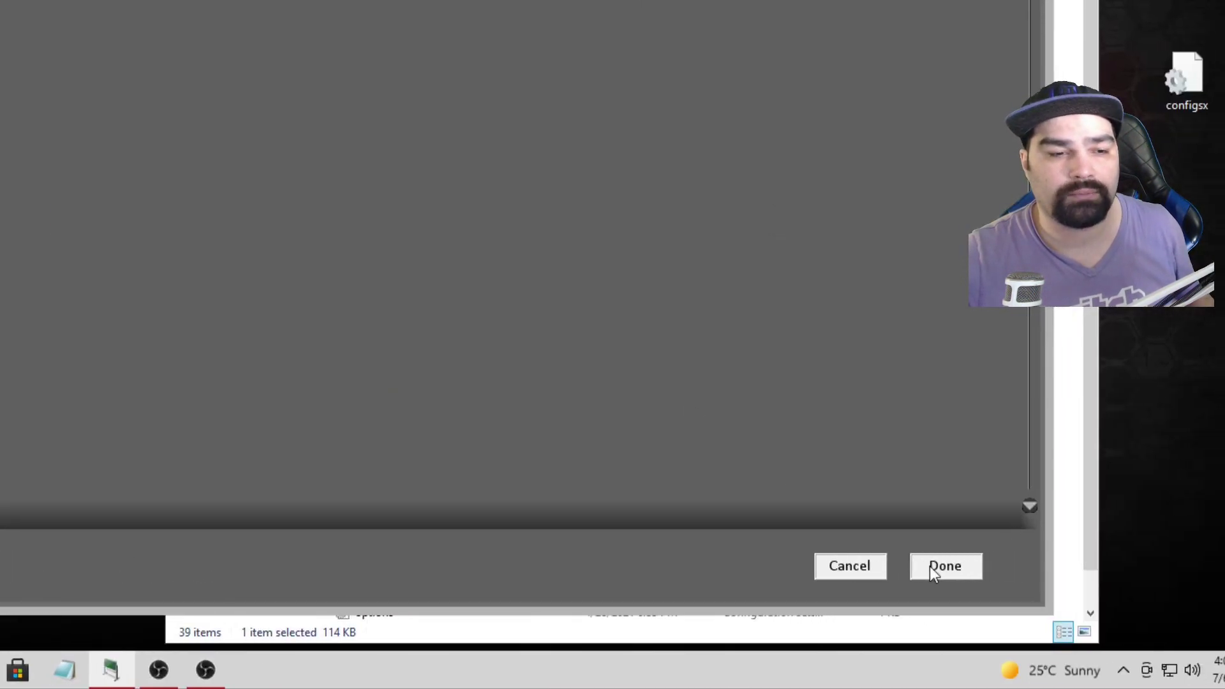
click(931, 566)
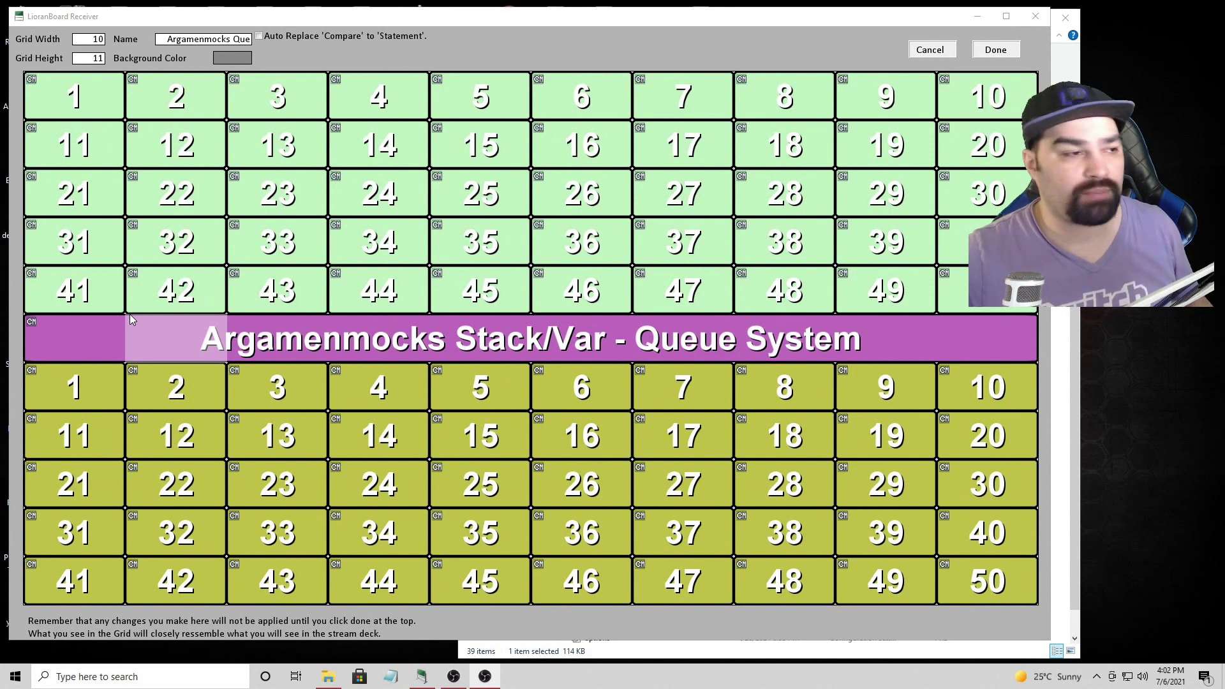
- Reopen the commands of yellow button 1 and add a Source Change Visibility command below the "drop your animaton/effects below this line" comment
right_click(64, 391)
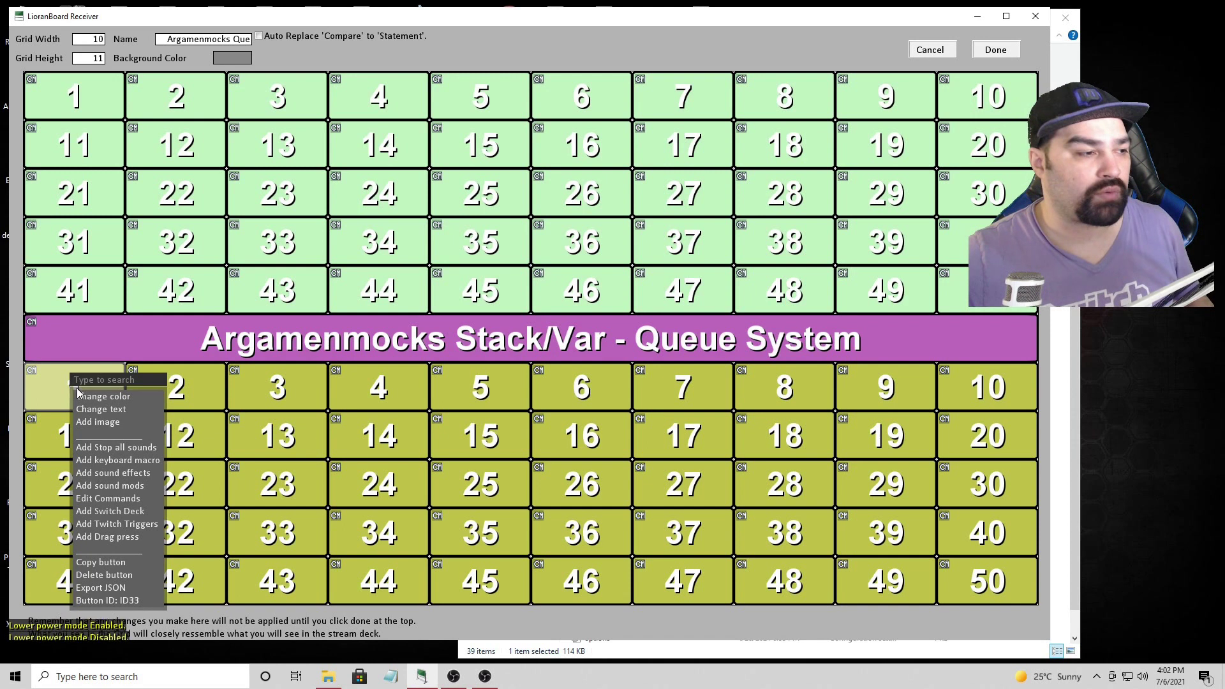
click(125, 498)
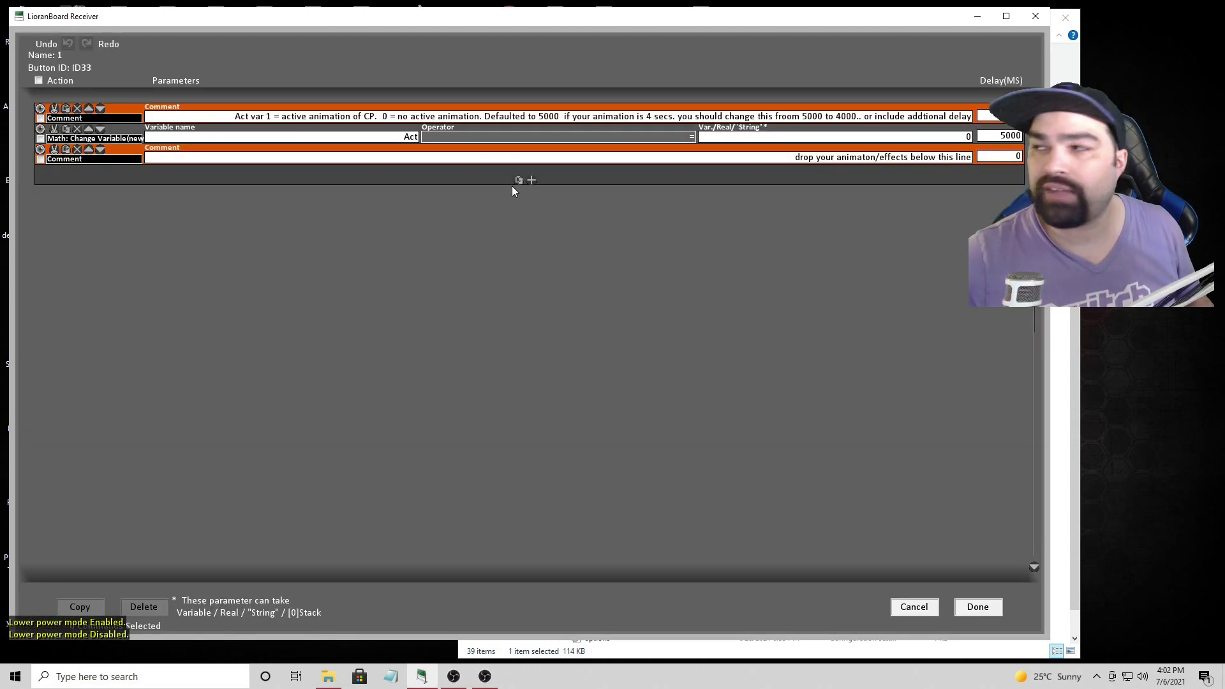
click(531, 181)
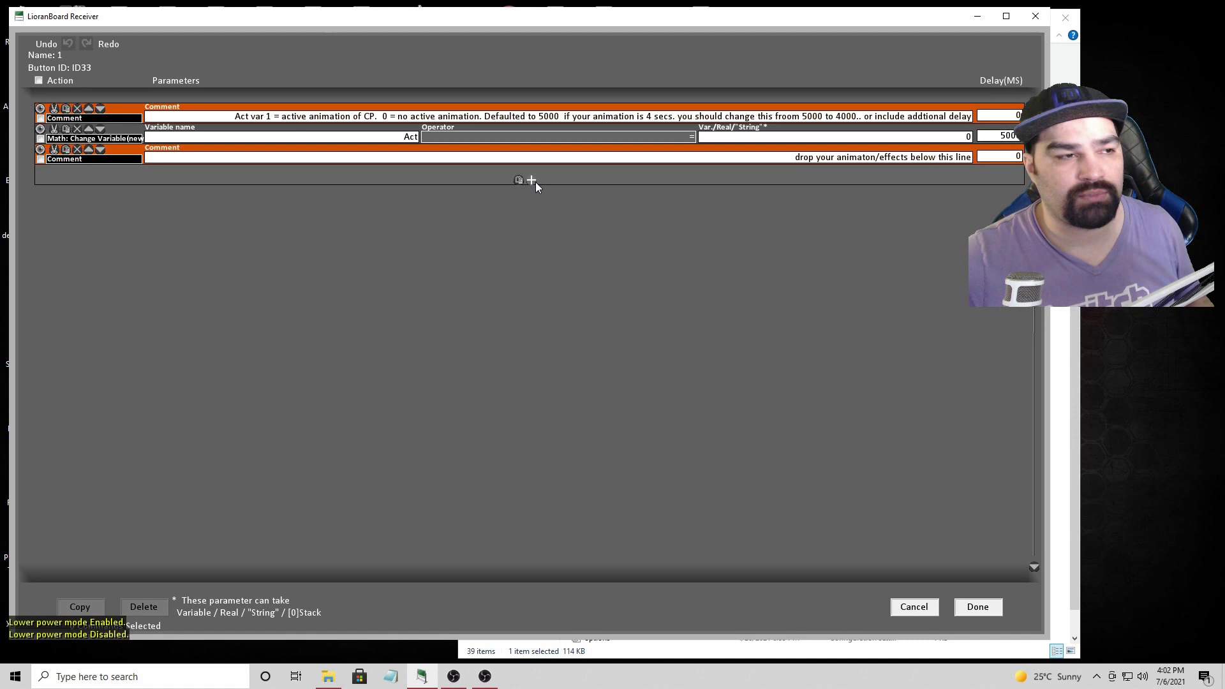
click(128, 181)
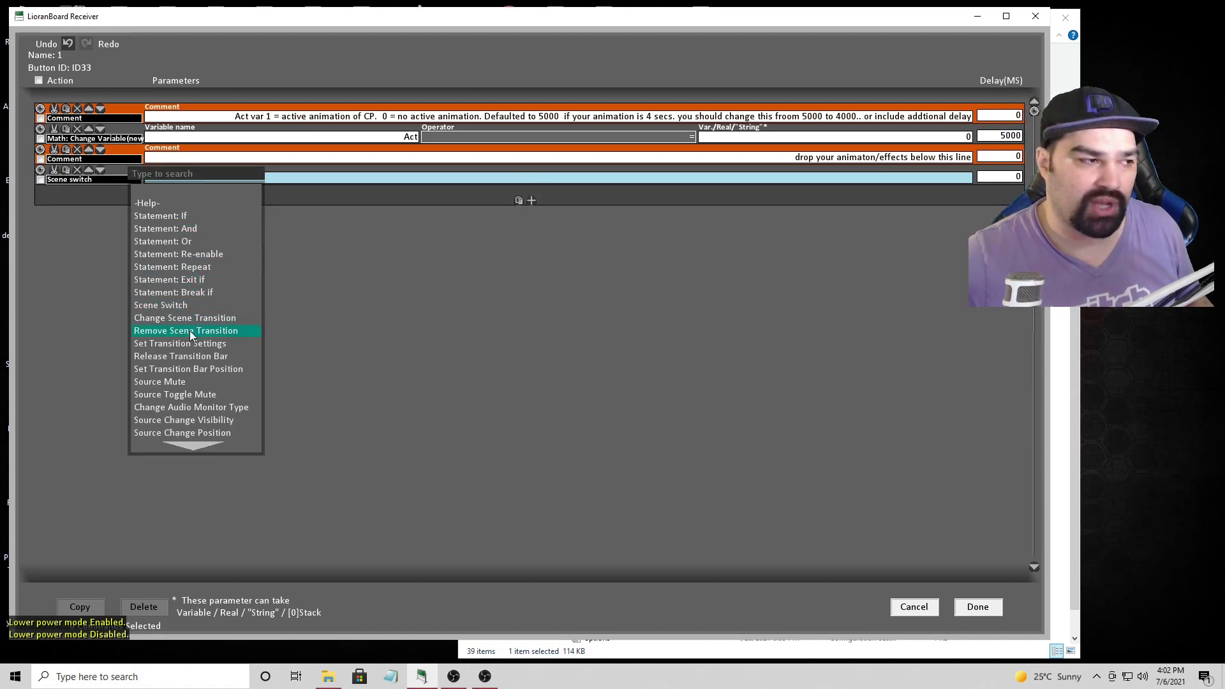
click(224, 421)
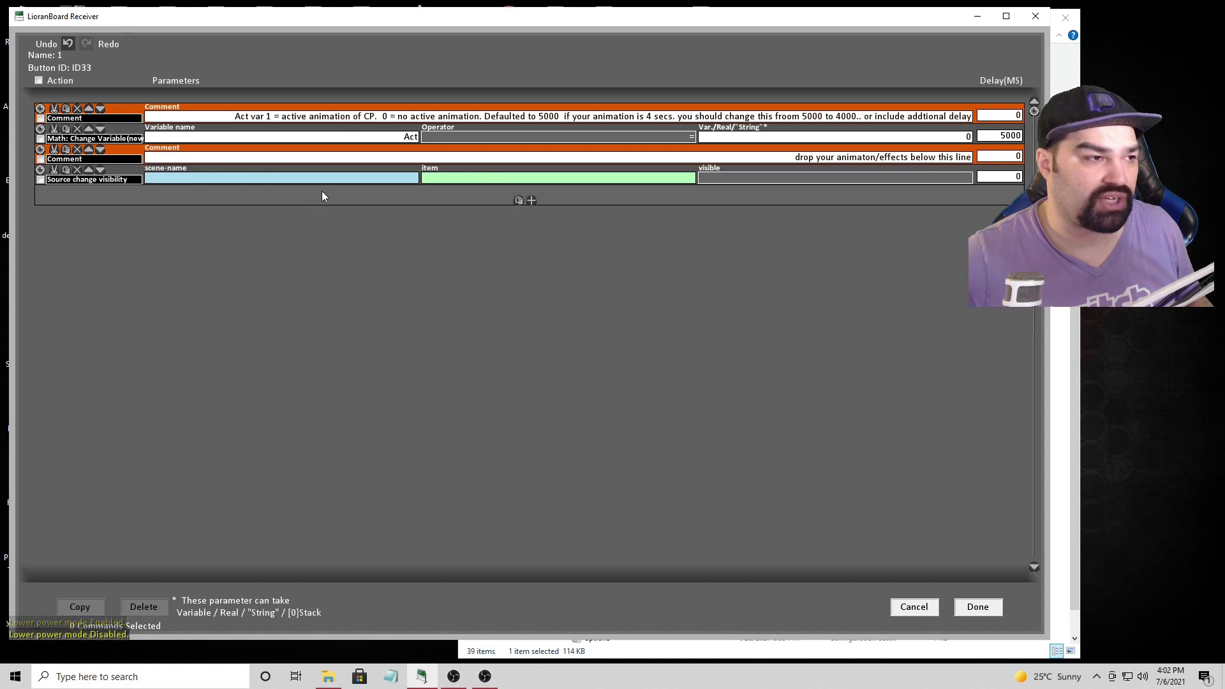
- Set the visibility command's scene to GameScreenEffects, its item to sans and its visible value to true
click(345, 177)
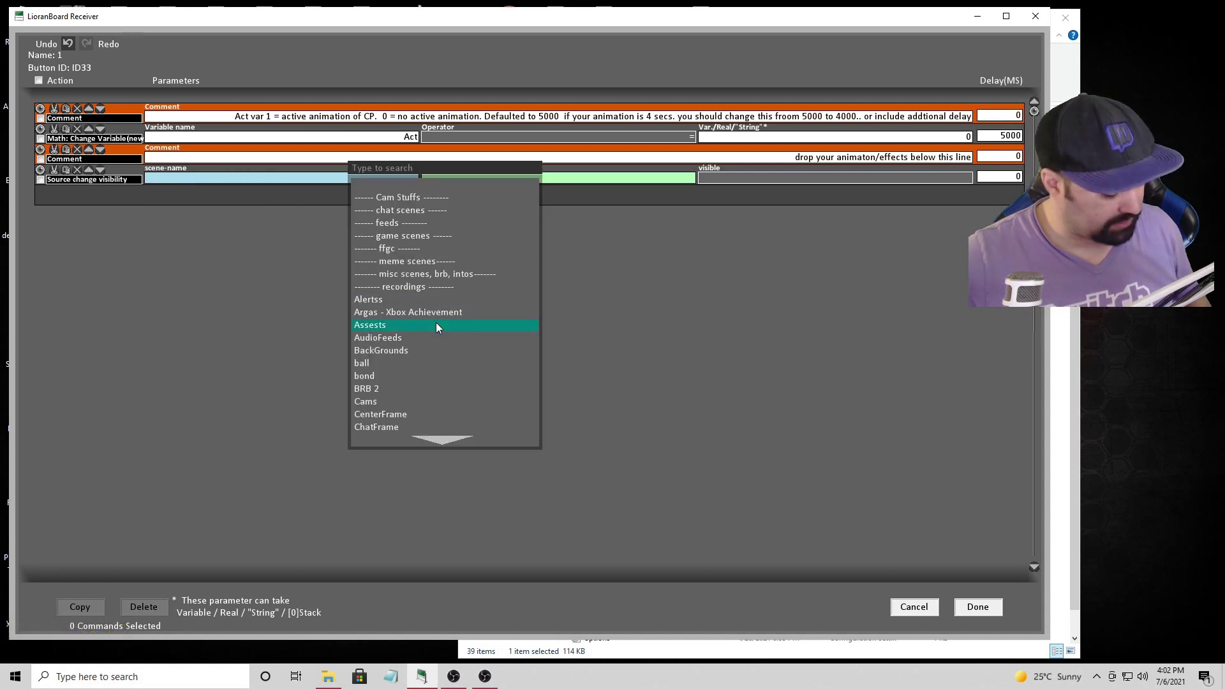
text(ga)
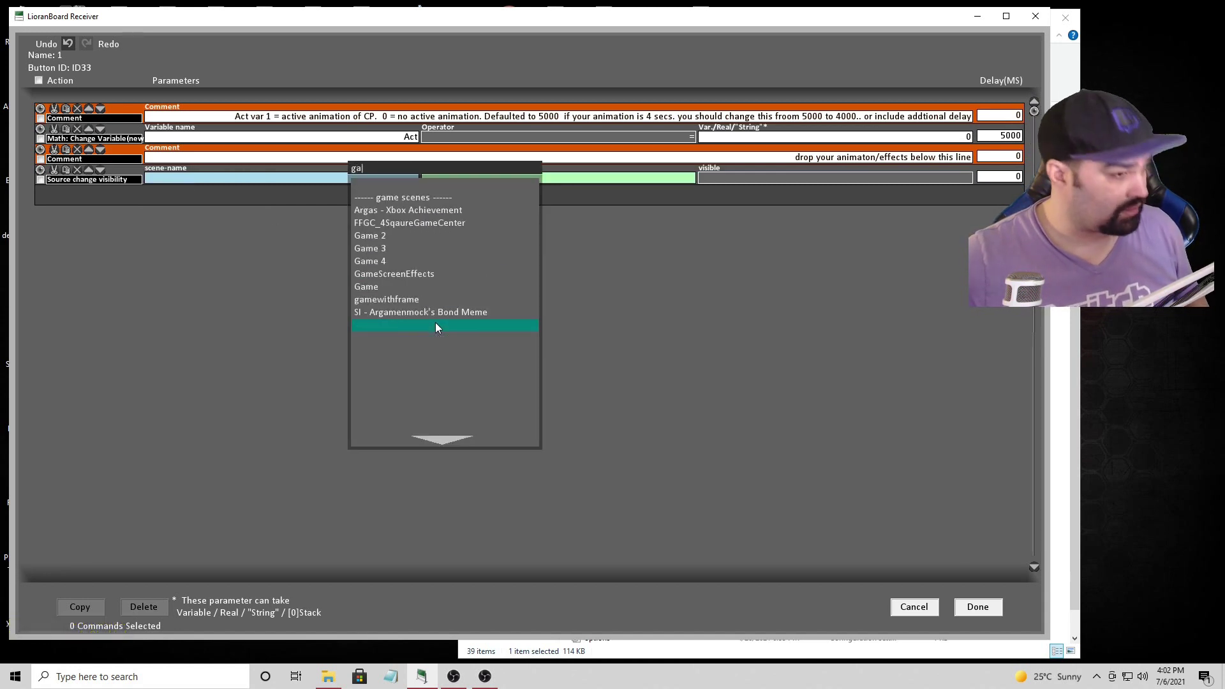
click(429, 274)
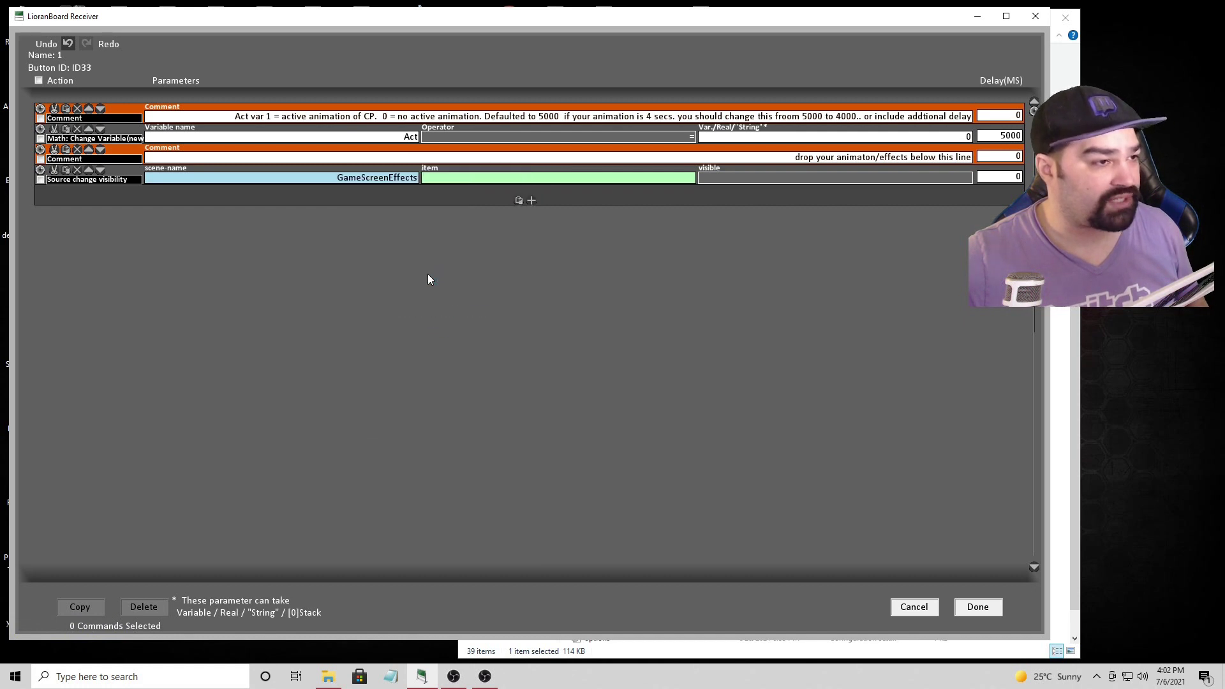
click(550, 178)
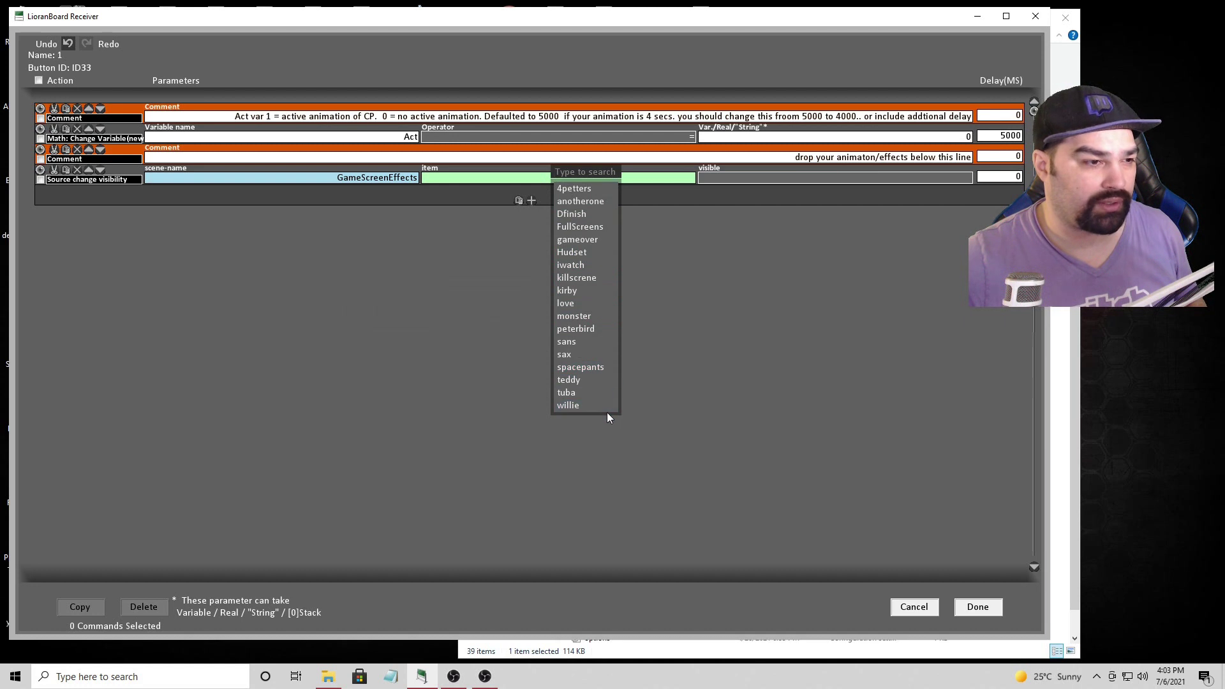
click(594, 342)
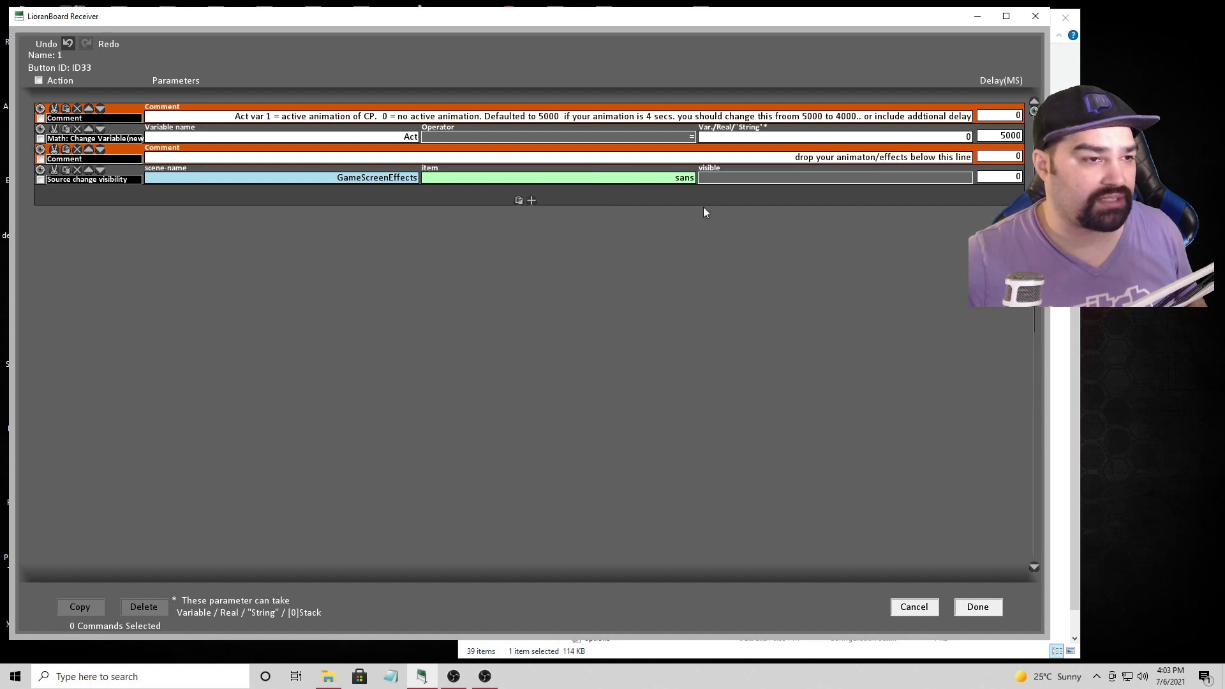
click(846, 178)
click(861, 189)
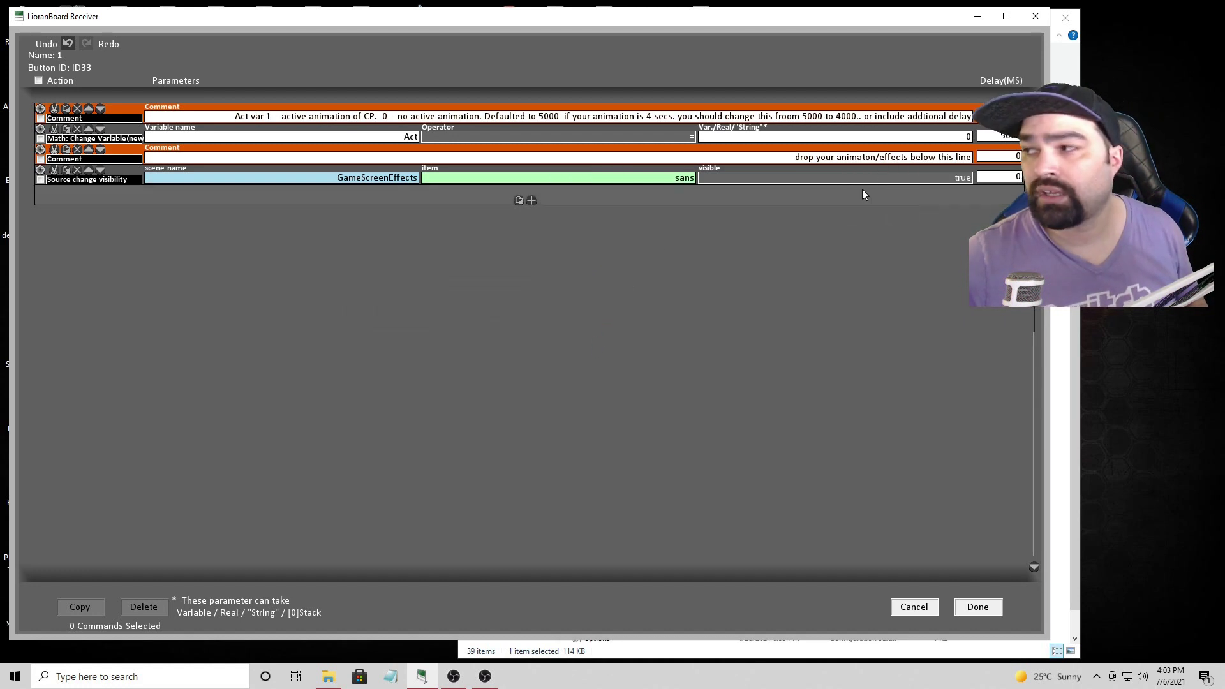
- Duplicate the sans visibility command, set the copy to false with a 4000 ms delay, and save the button and the deck
click(40, 179)
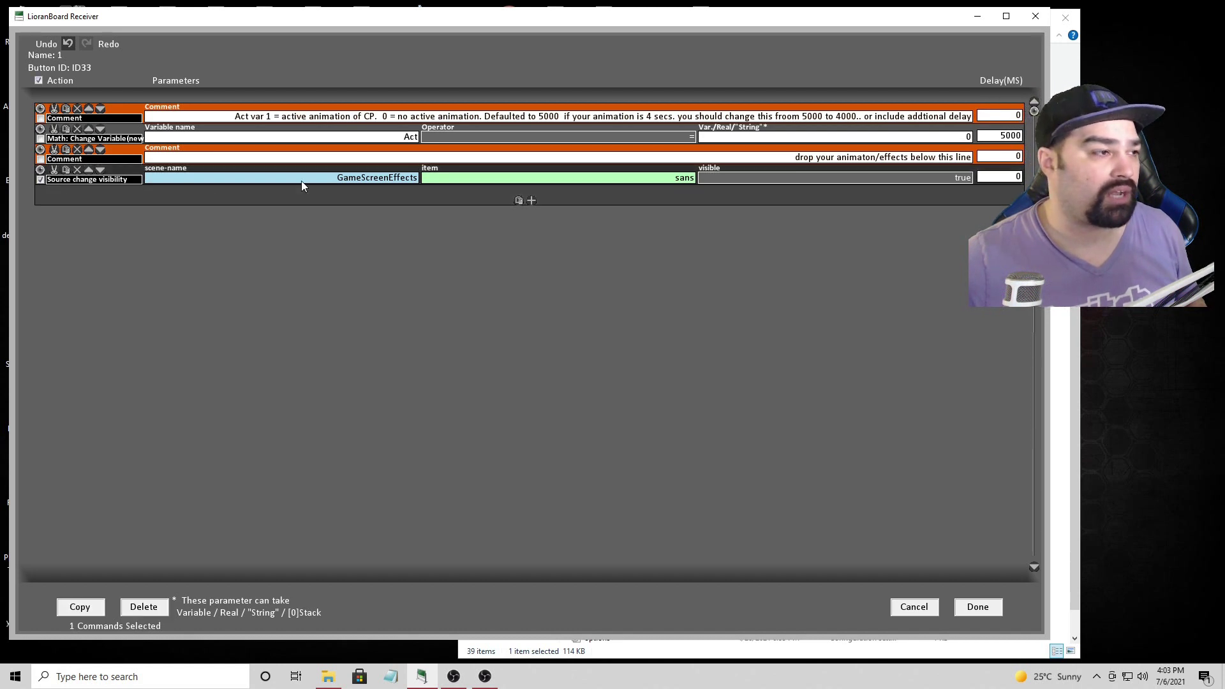
click(90, 608)
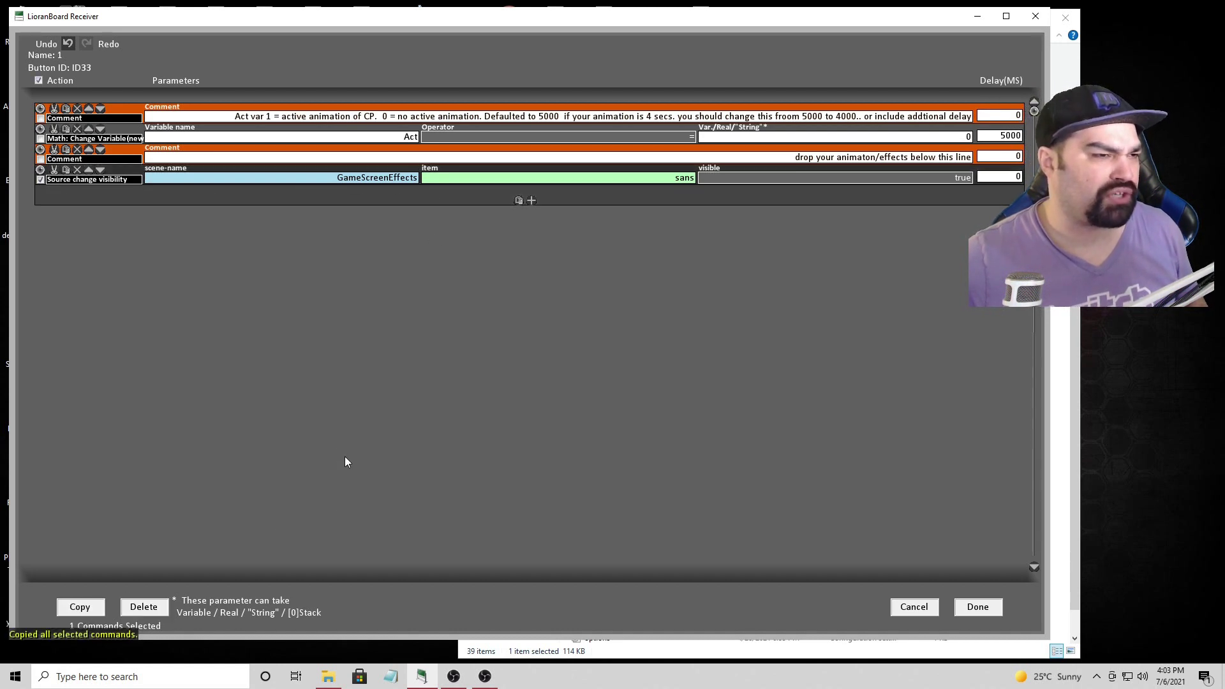
click(517, 200)
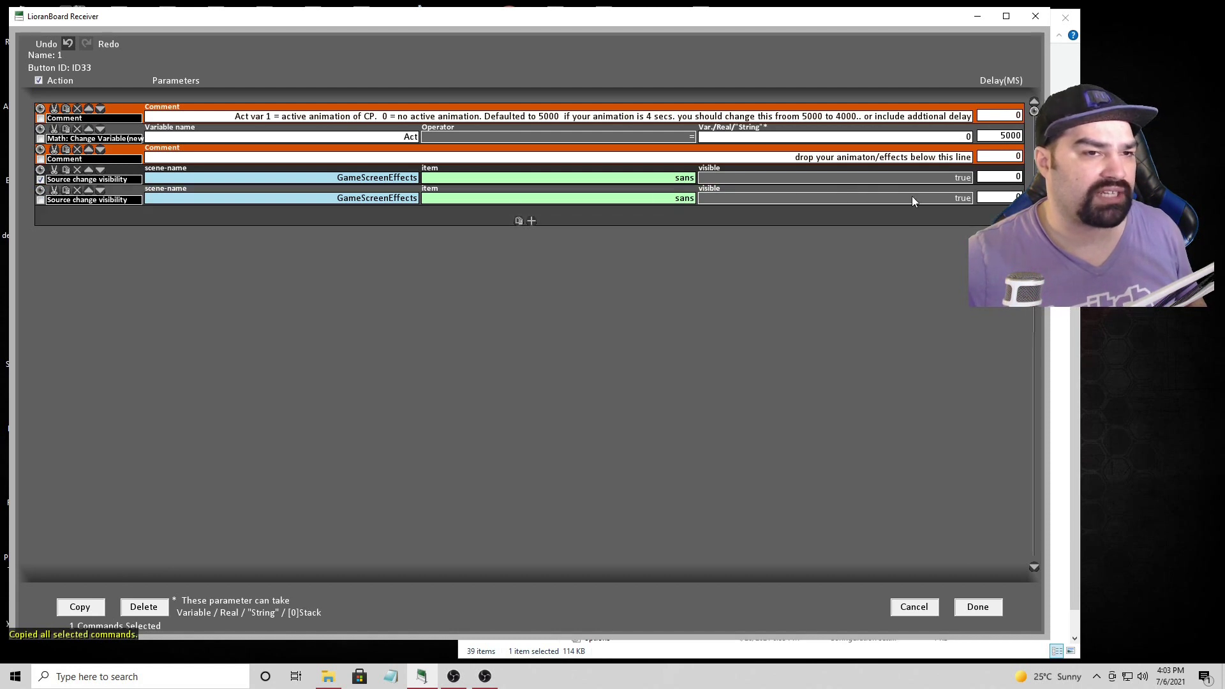
click(964, 199)
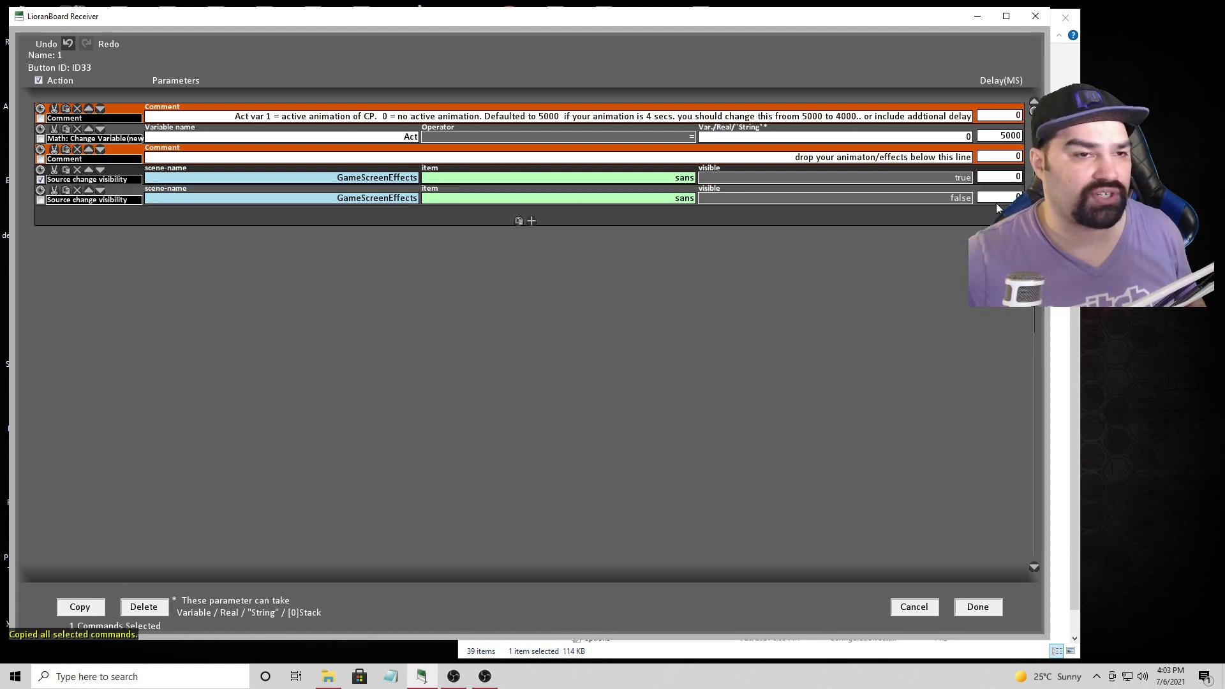
text(4000)
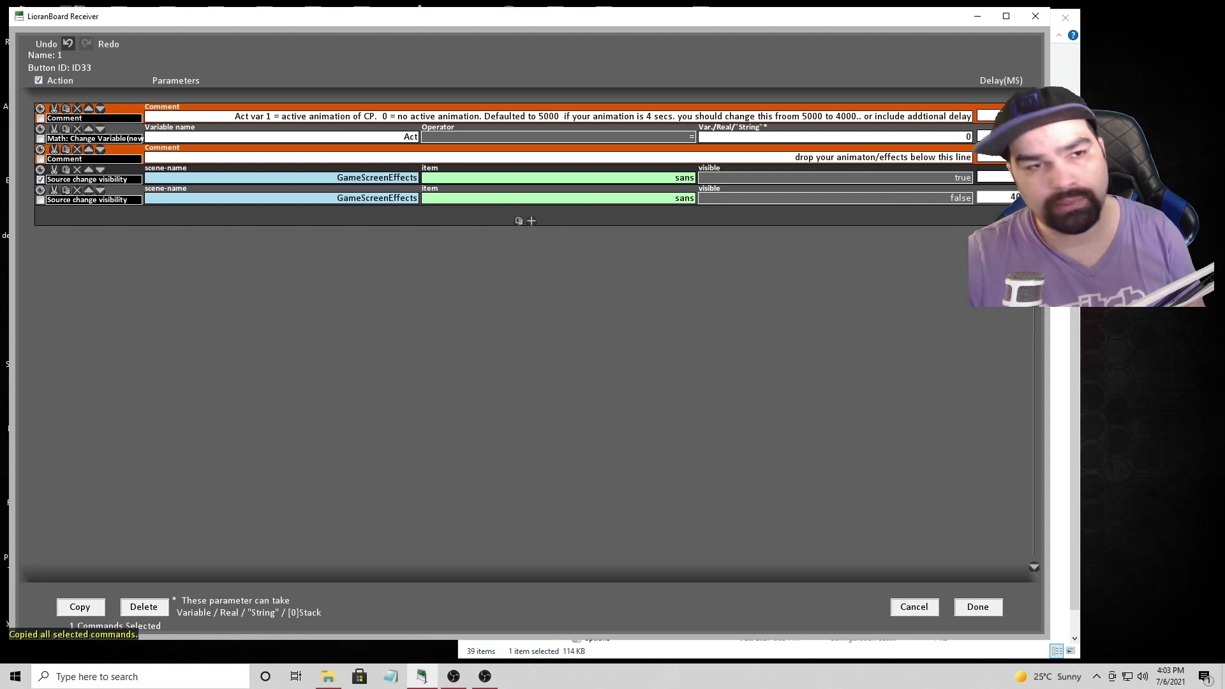
click(985, 606)
click(990, 51)
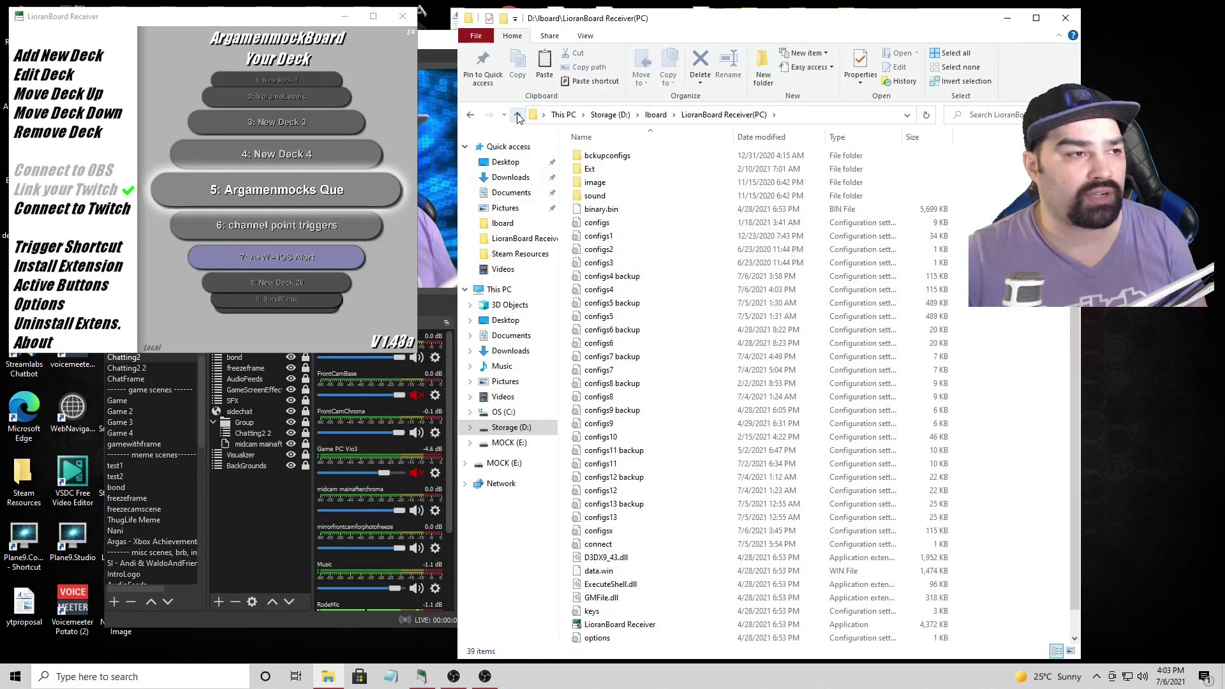
- Run LioranBoard Stream Deck from its folder inside lboard and connect it to the receiver with deck 5 selected
key(alt+Up)
double_click(618, 209)
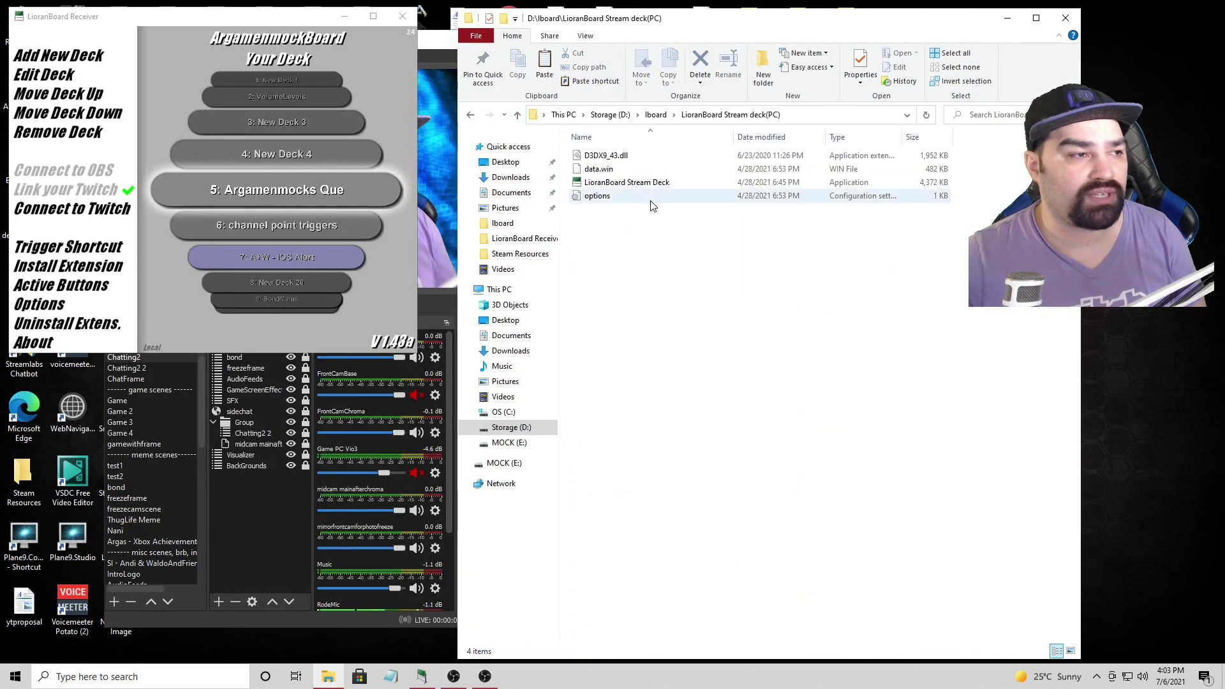
double_click(646, 186)
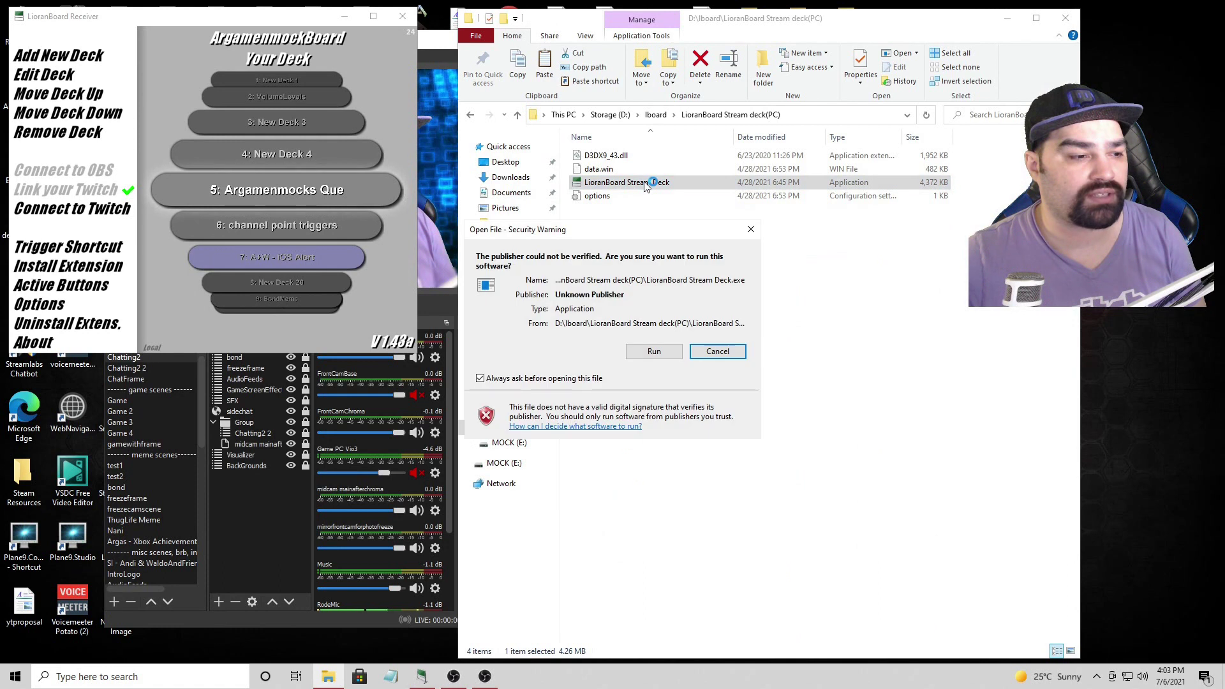
click(654, 348)
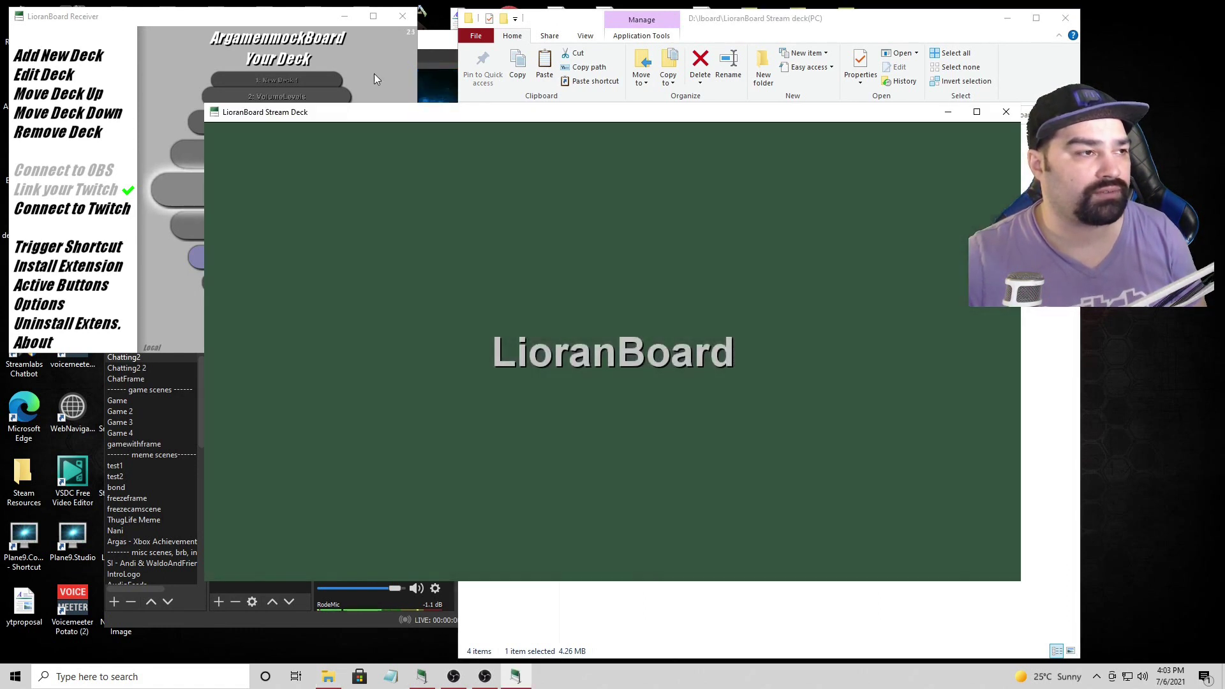
click(369, 55)
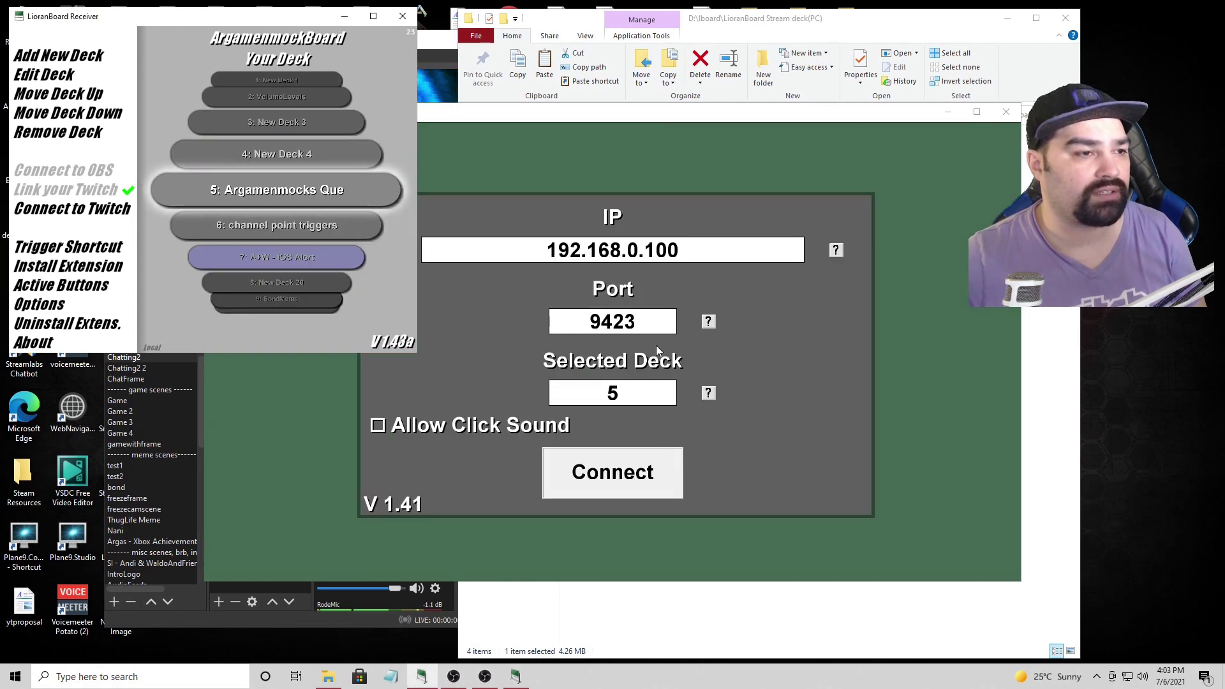
click(630, 486)
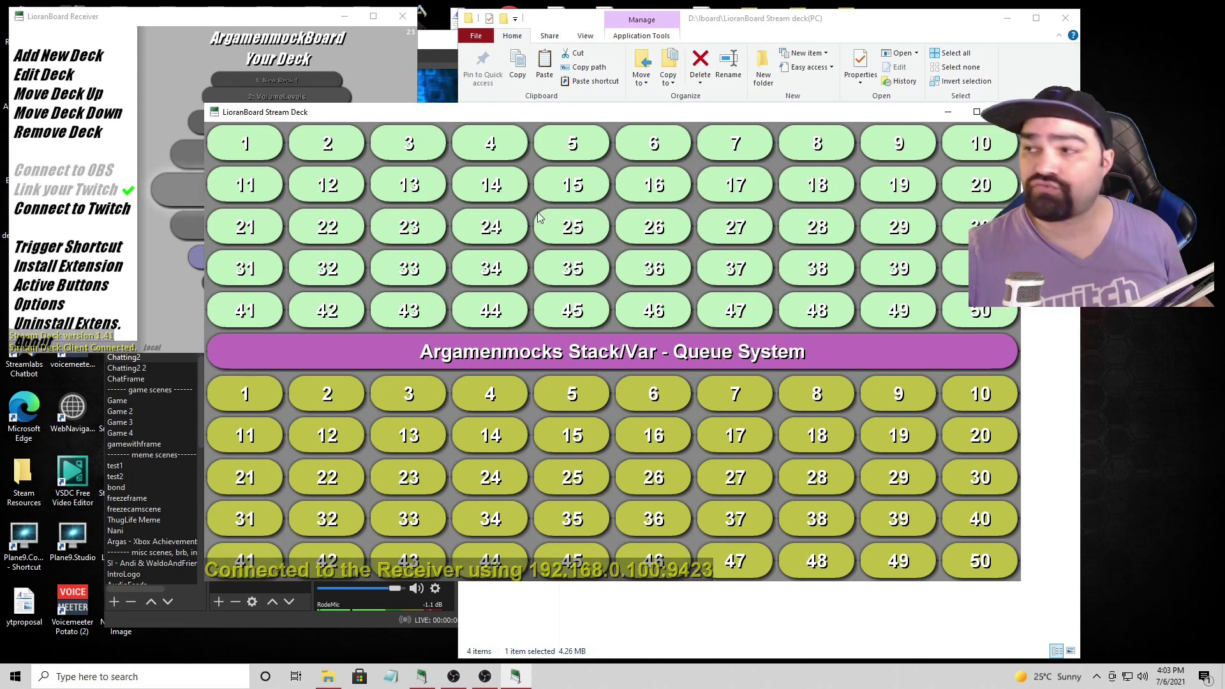
- Test the queue by triggering green button 5 once, followed by green buttons 5, 6 and 5 in quick succession
click(581, 132)
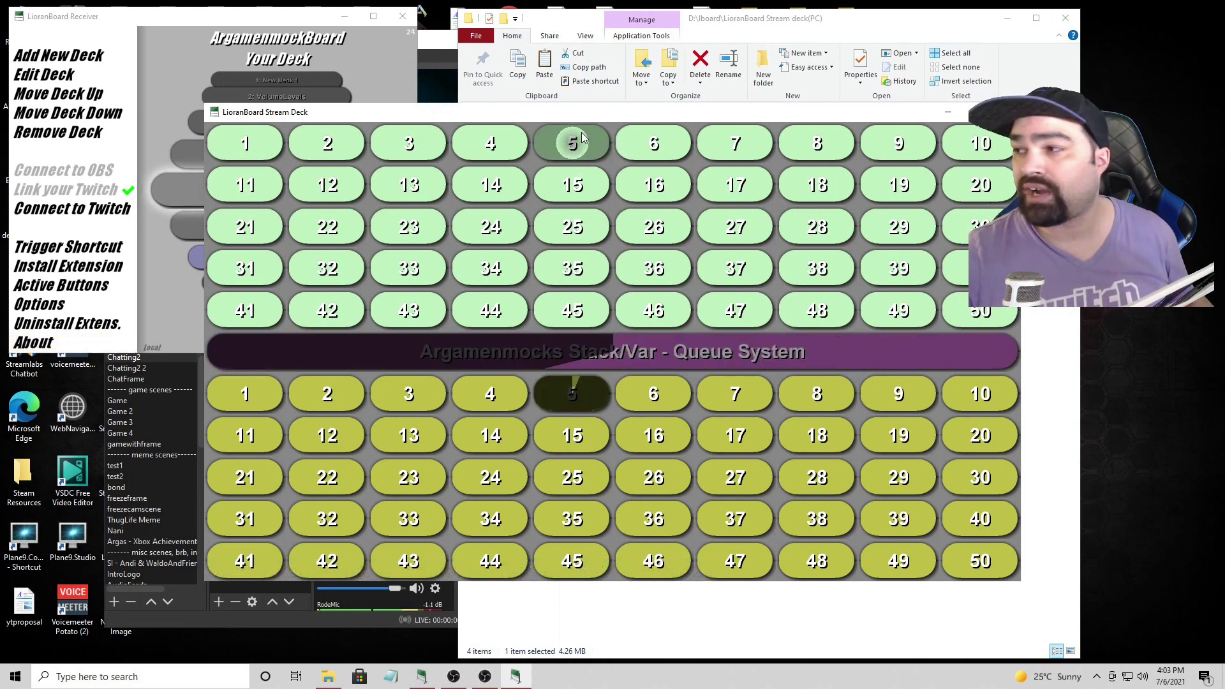
click(564, 390)
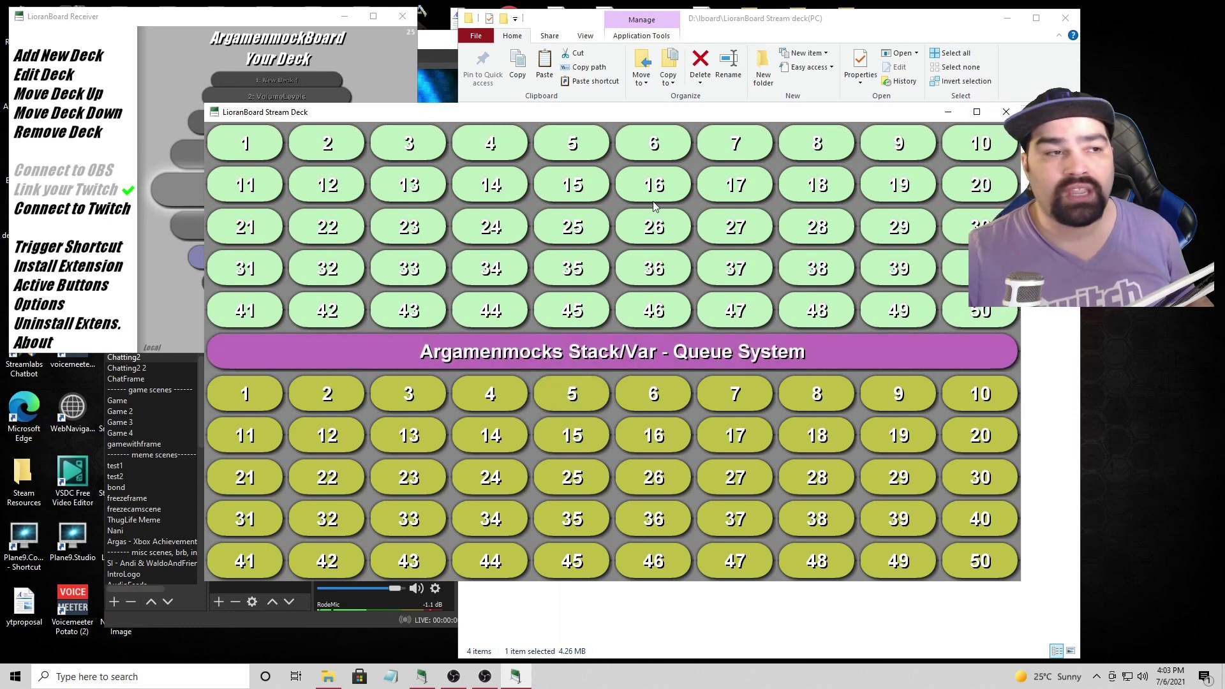
click(585, 151)
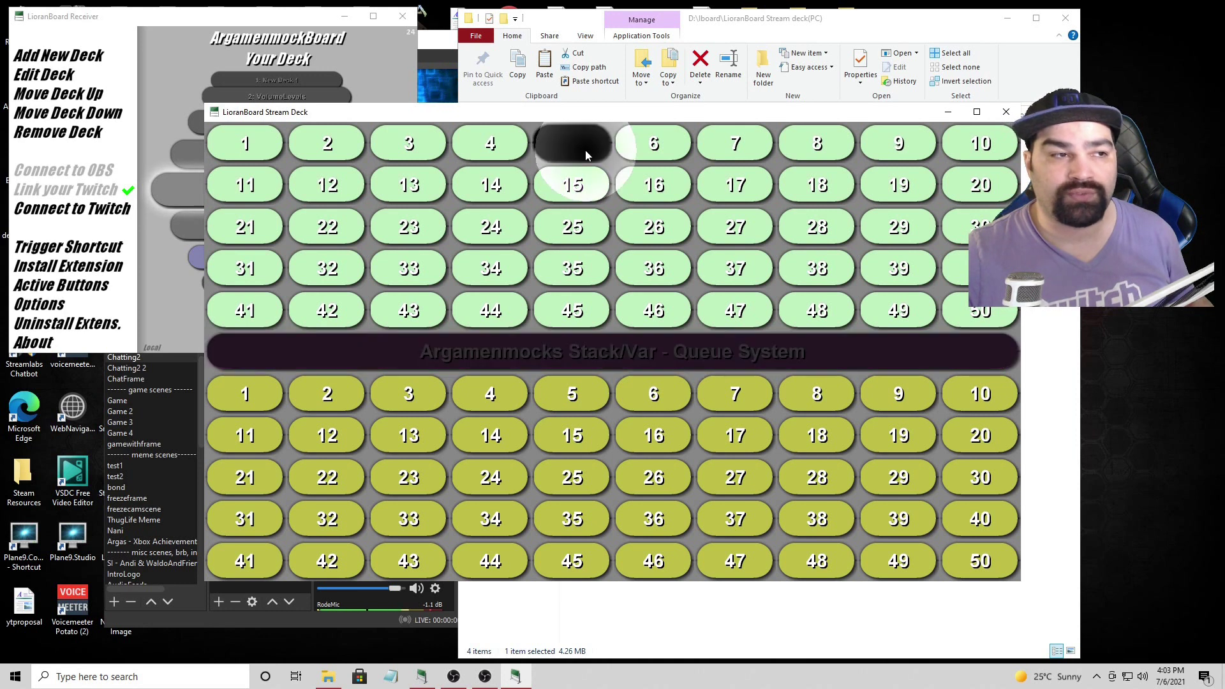
click(650, 147)
click(573, 147)
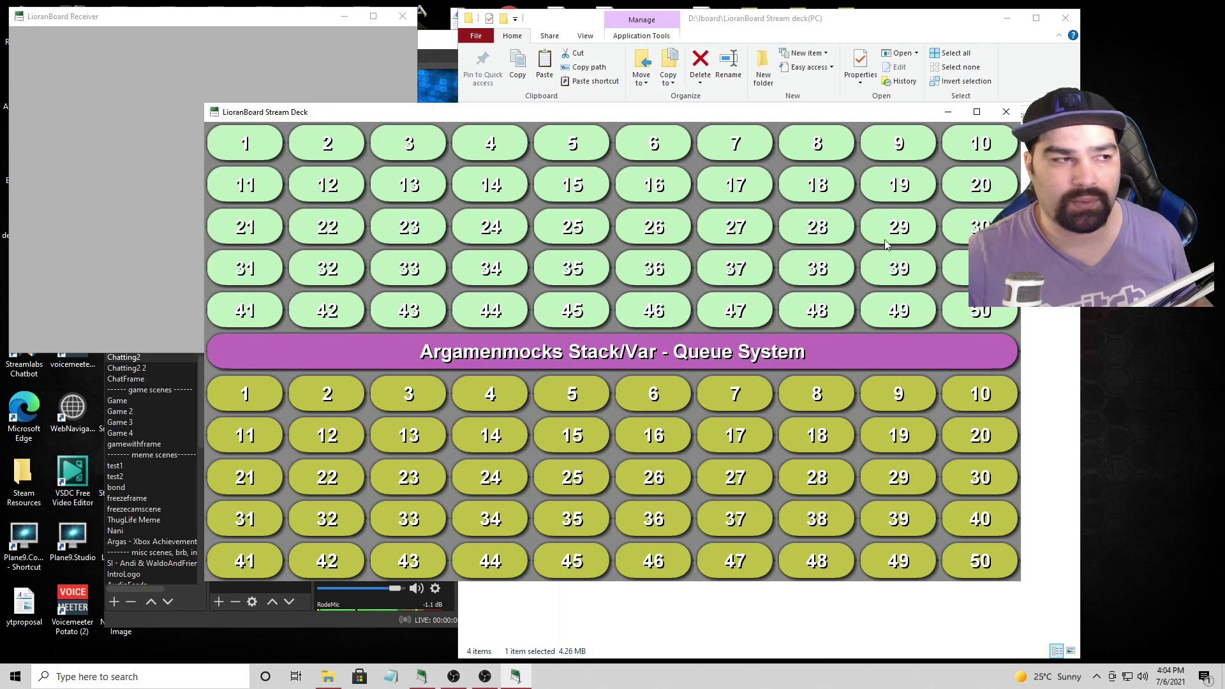
- Bring OBS to the front and arrange it beside a narrower LioranBoard Stream Deck window so the preview and deck are both visible
click(430, 49)
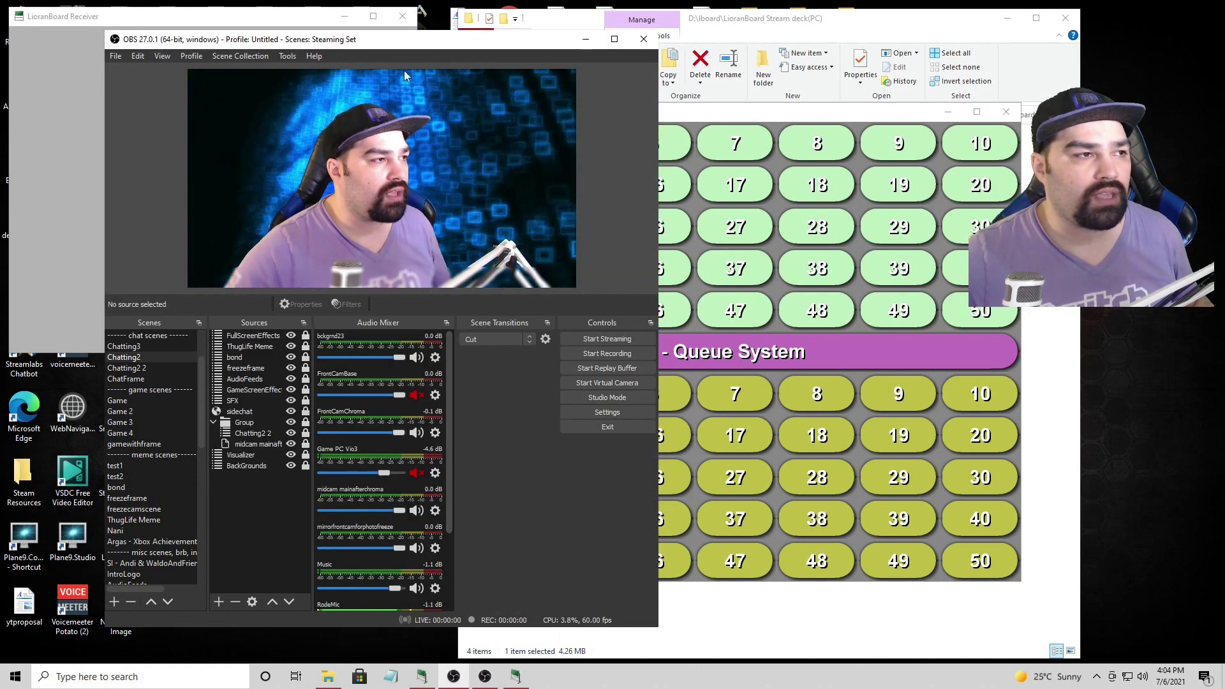
drag(409, 39, 319, 28)
click(676, 119)
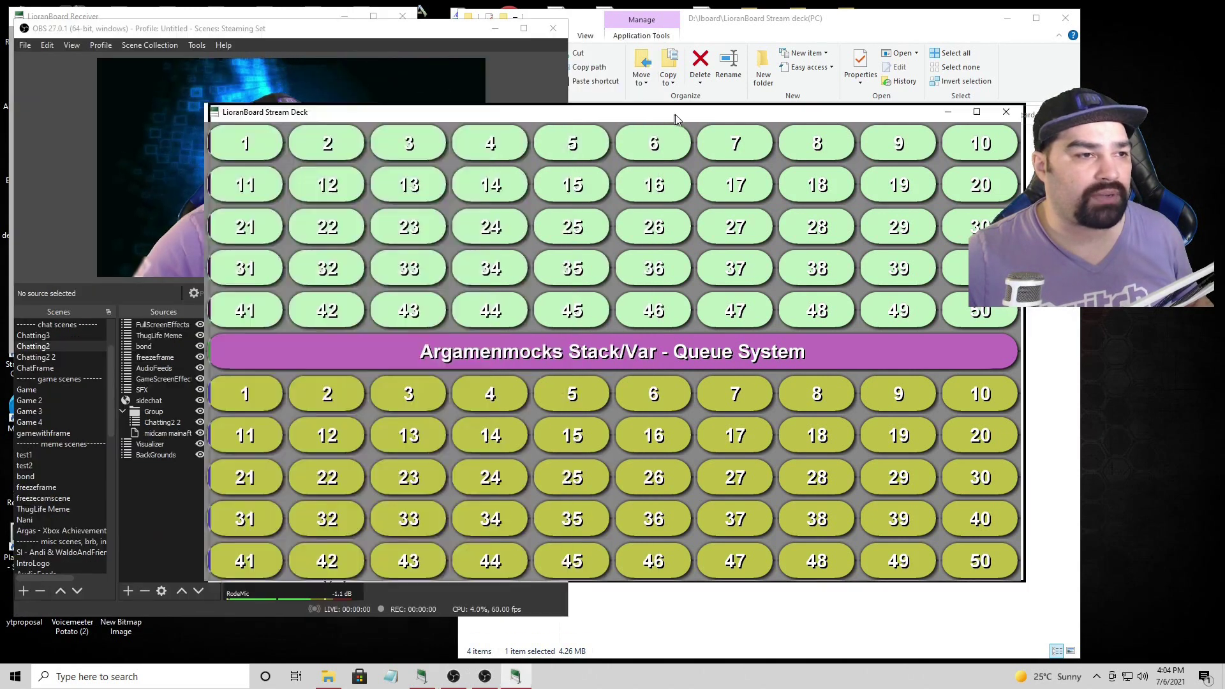
drag(676, 119, 888, 120)
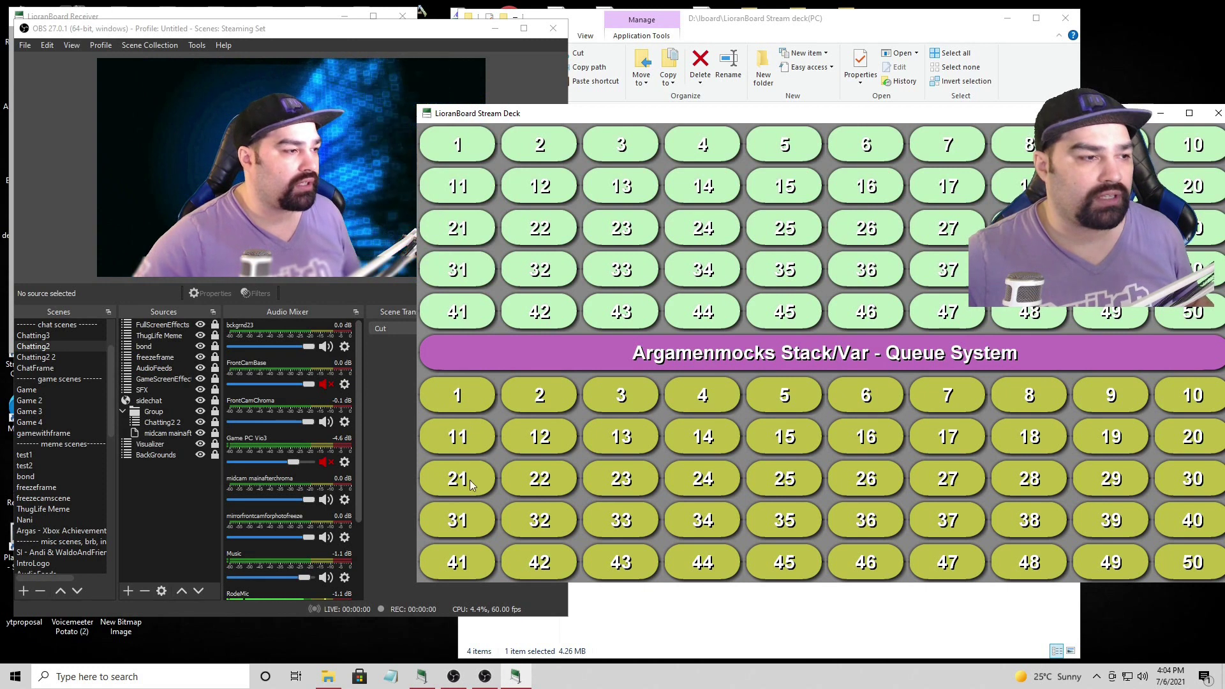
drag(418, 582, 590, 640)
drag(698, 116, 670, 51)
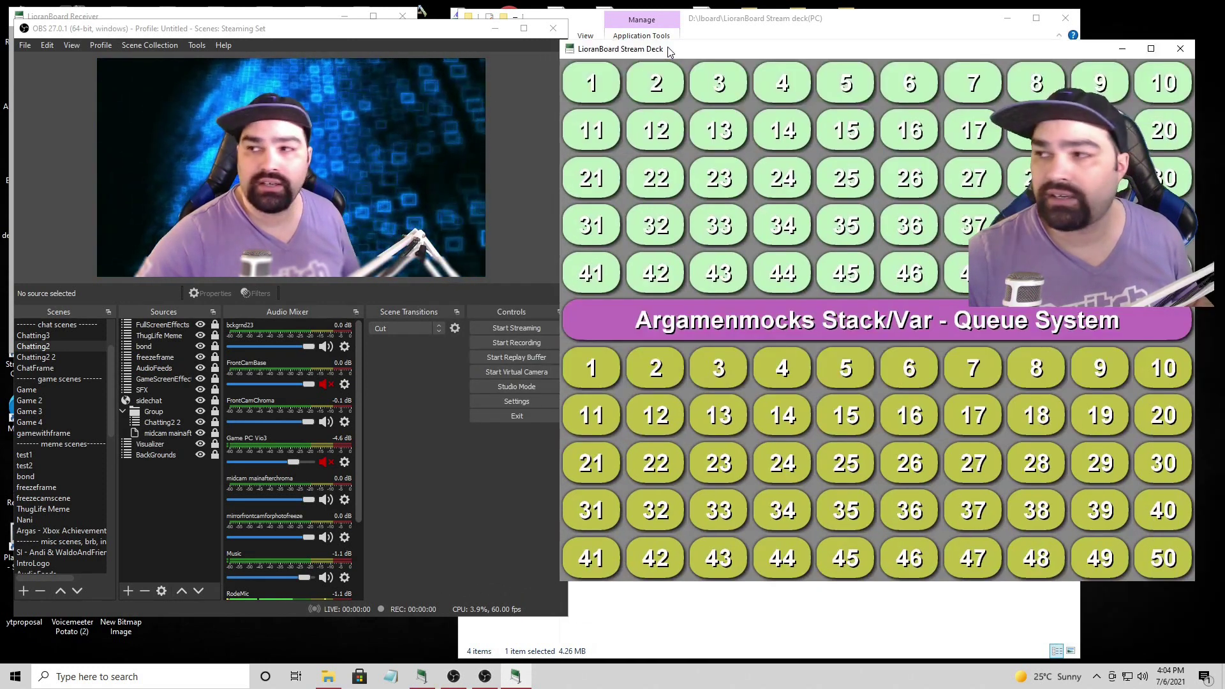
- Trigger green button 1 on the deck to test the sans animation in the OBS preview
click(616, 373)
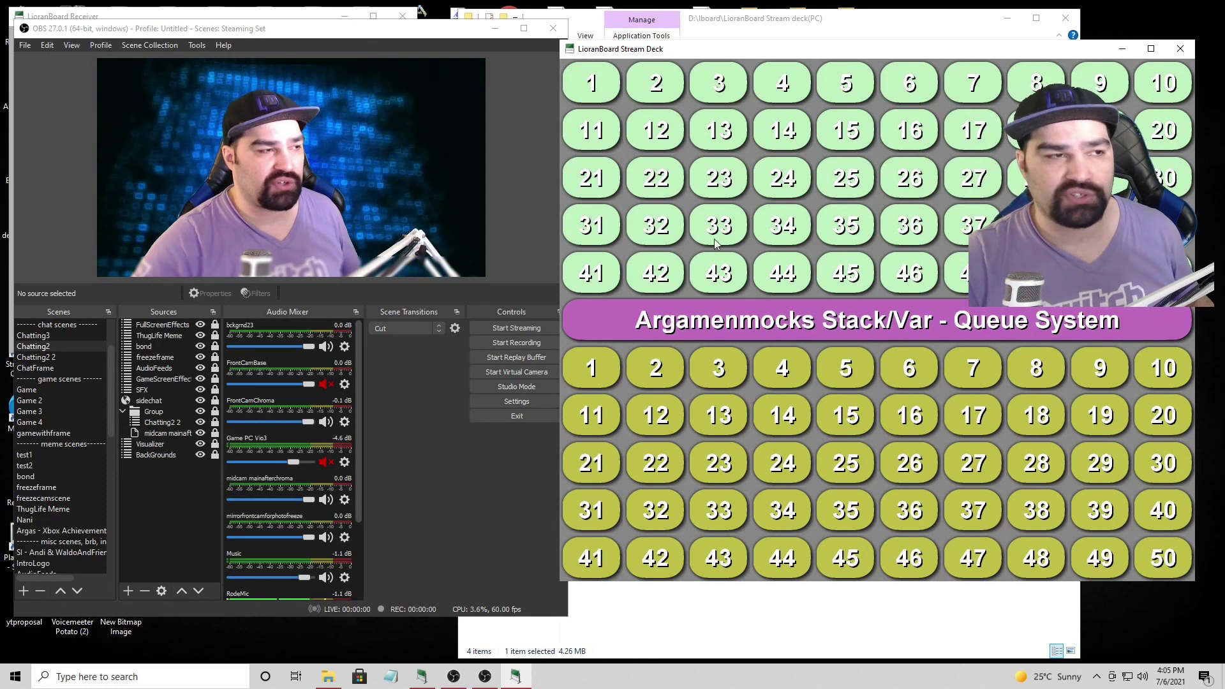
click(583, 72)
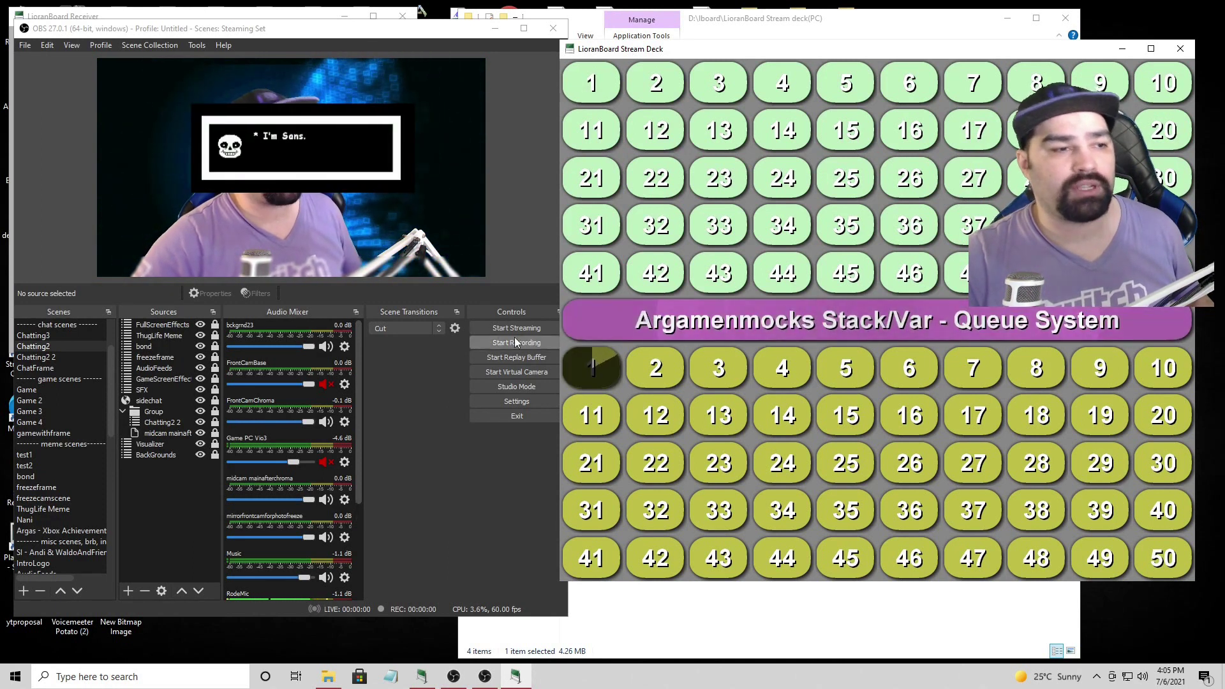